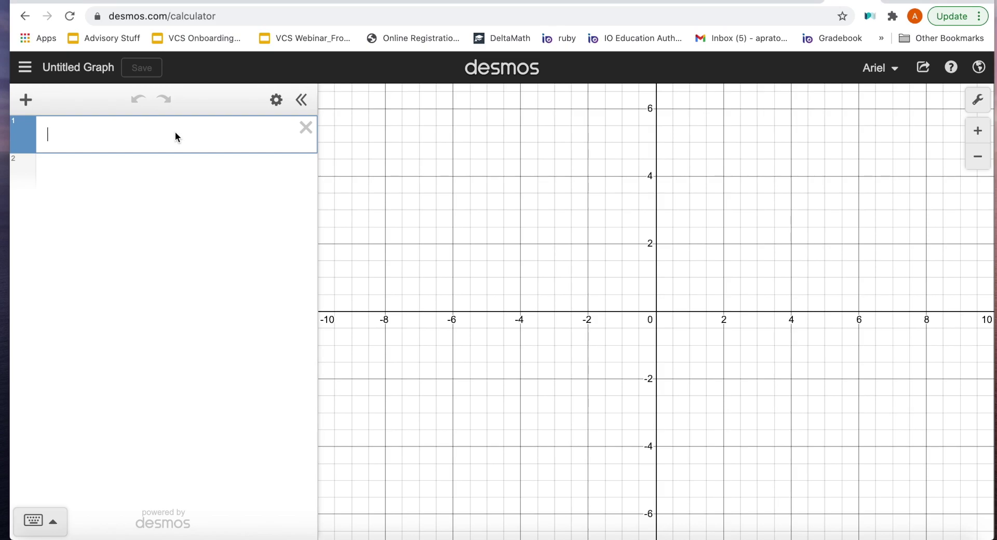
- Graph the equation y = 2x + 5 and start a new blank expression below it
{"action": "type", "text": "y=2x"}
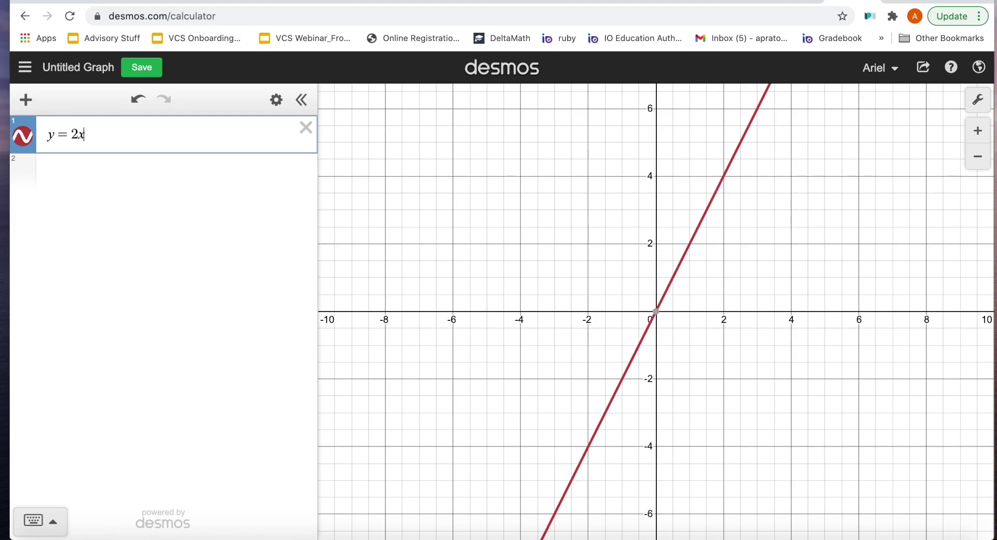
{"action": "type", "text": "+5"}
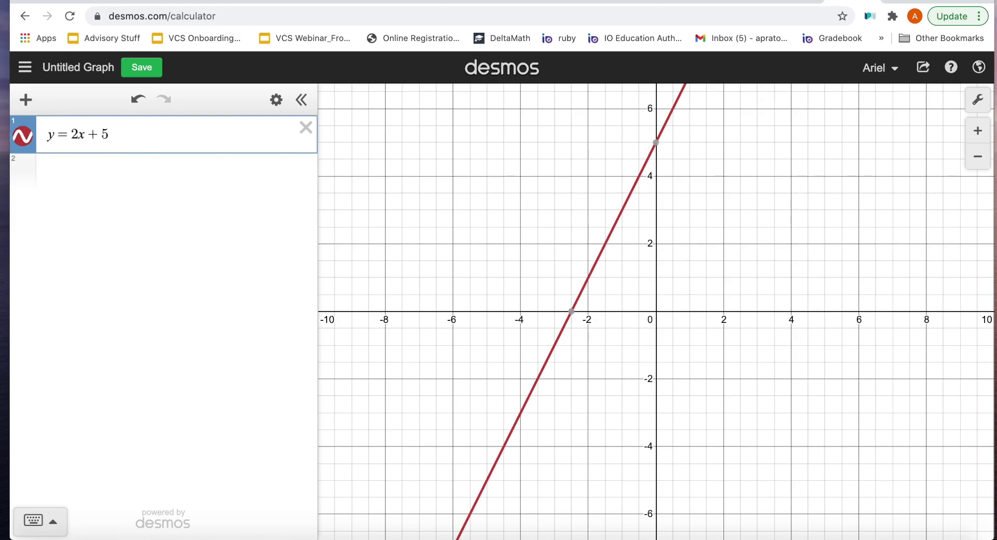
{"action": "left_click", "coordinate": [184, 172]}
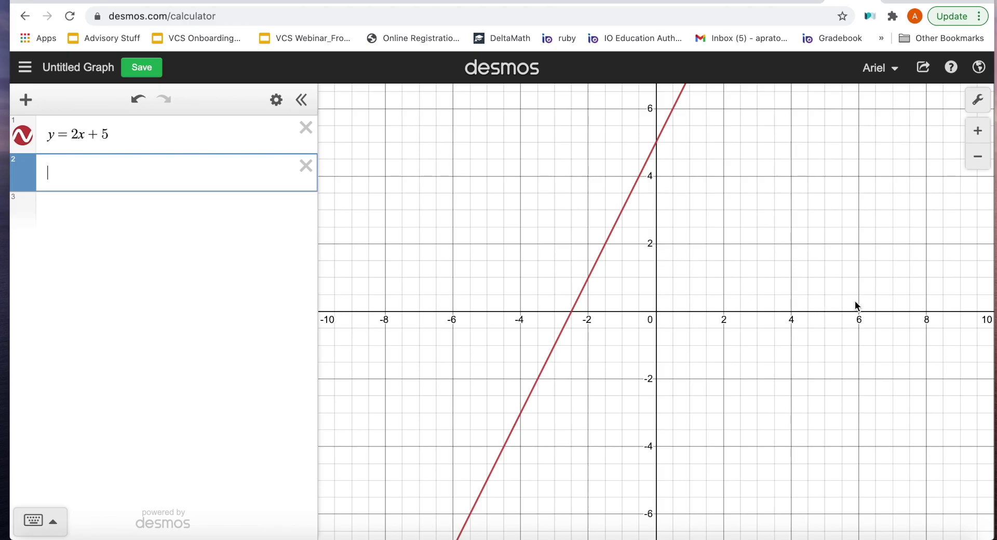
- Inspect the coordinates of the point on the line near x = 6
{"action": "left_click_drag", "start_coordinate": [793, 182], "coordinate": [736, 385]}
{"action": "left_click_drag", "start_coordinate": [743, 190], "coordinate": [743, 211]}
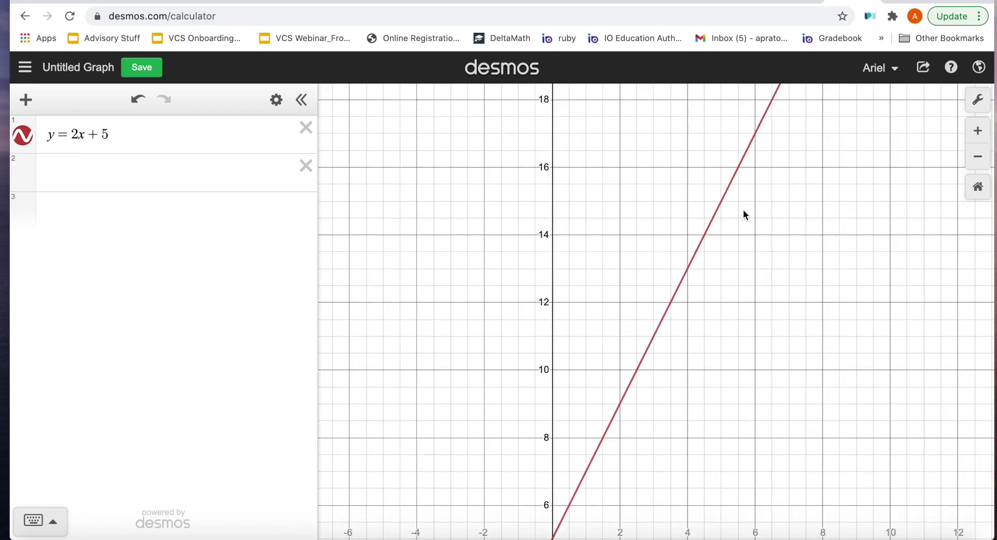
{"action": "left_click", "coordinate": [755, 136]}
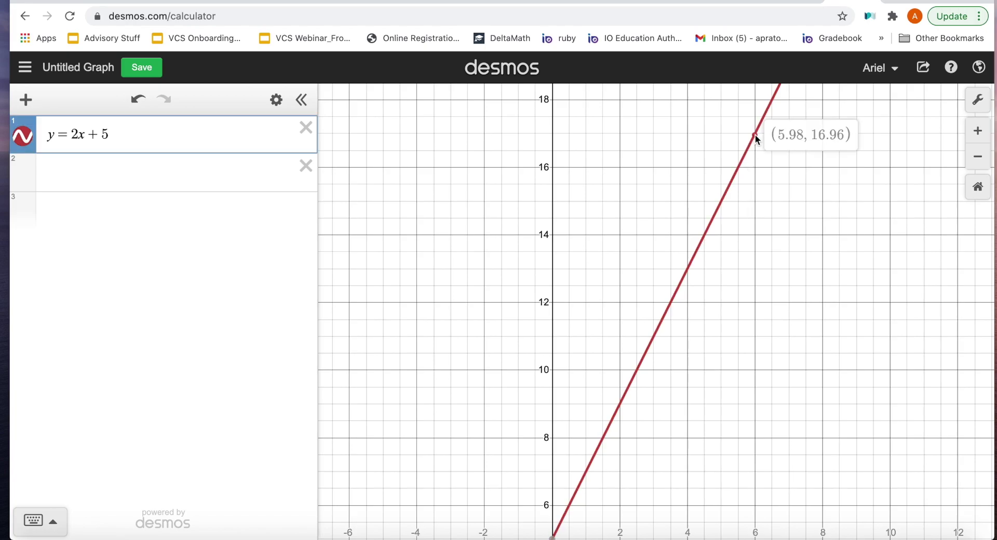
{"action": "left_click_drag", "start_coordinate": [756, 133], "coordinate": [756, 134]}
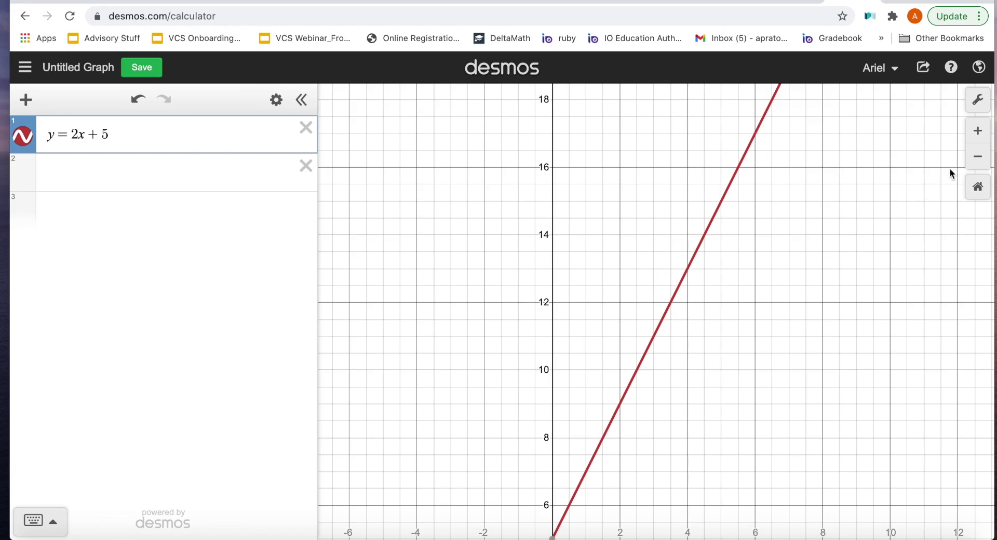
- Examine the line and its intercepts over a wider range of both axes
{"action": "left_click", "coordinate": [975, 158]}
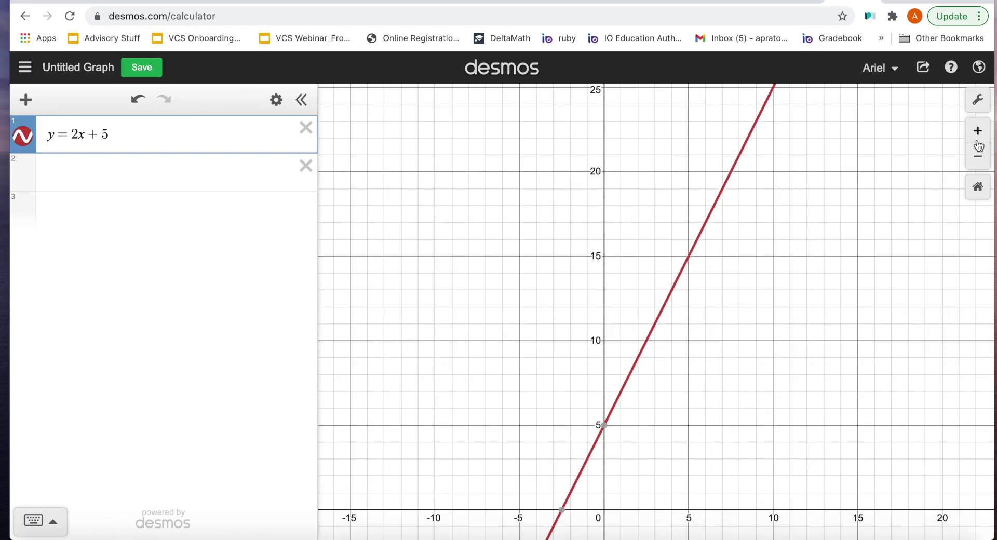
{"action": "left_click", "coordinate": [978, 131]}
{"action": "left_click", "coordinate": [976, 161]}
{"action": "left_click_drag", "start_coordinate": [758, 338], "coordinate": [778, 261]}
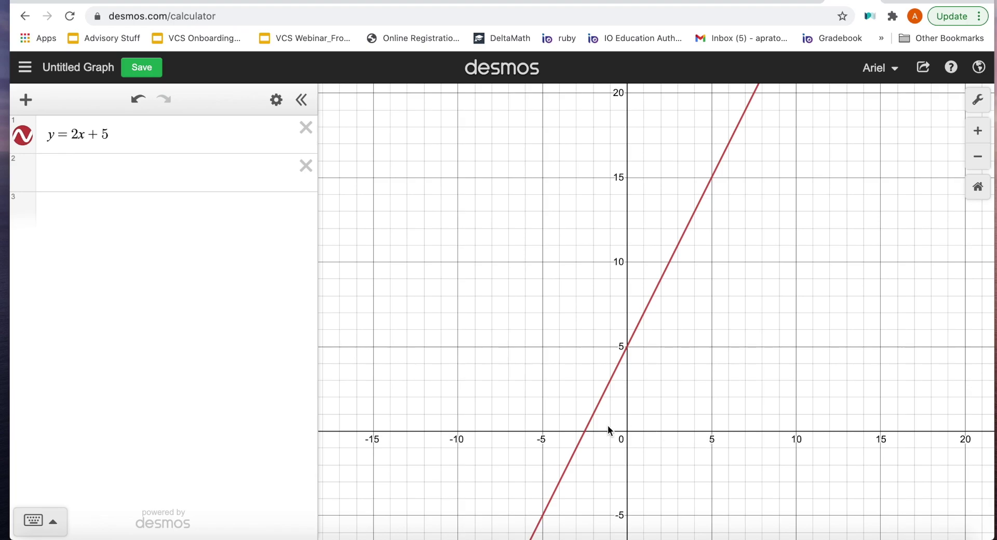
{"action": "left_click", "coordinate": [977, 156]}
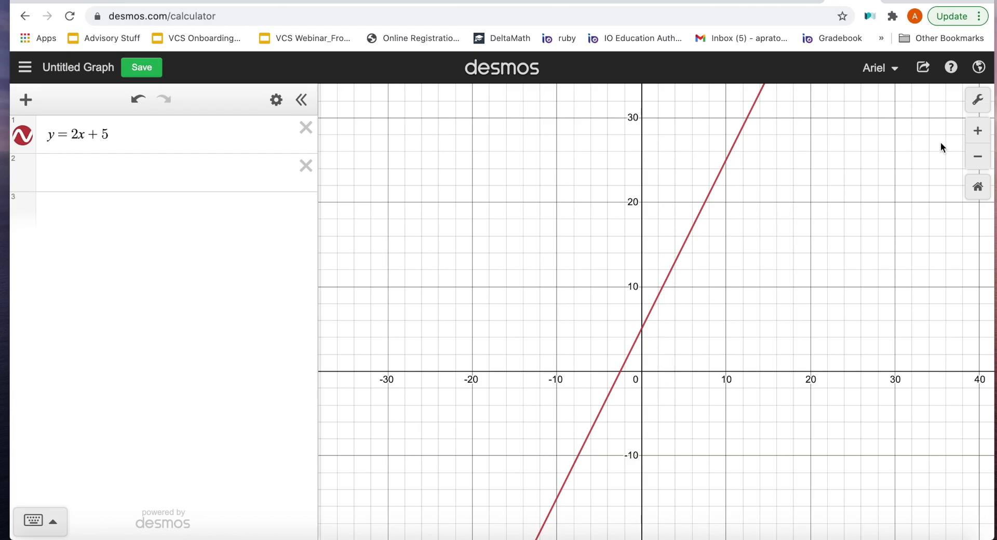
{"action": "left_click", "coordinate": [977, 130]}
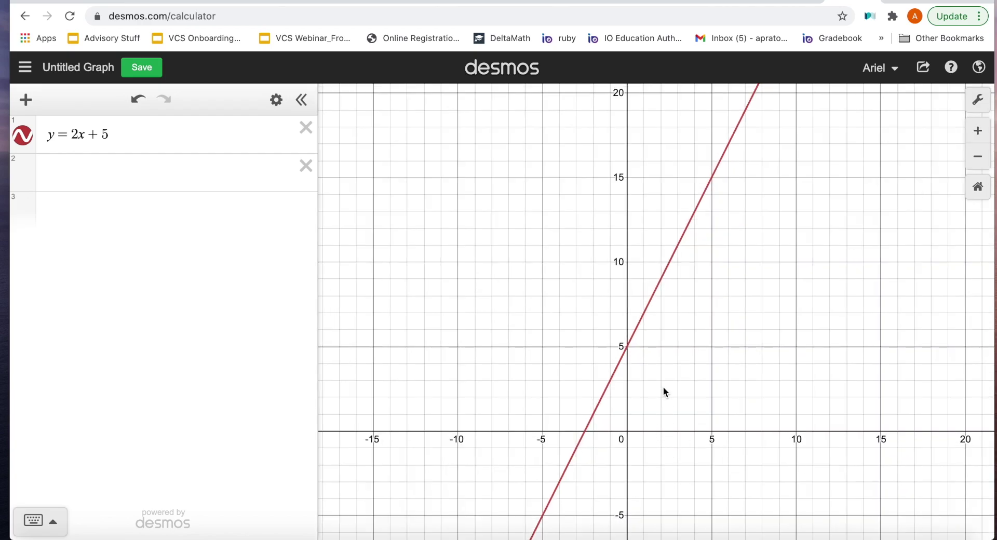
{"action": "left_click", "coordinate": [678, 245]}
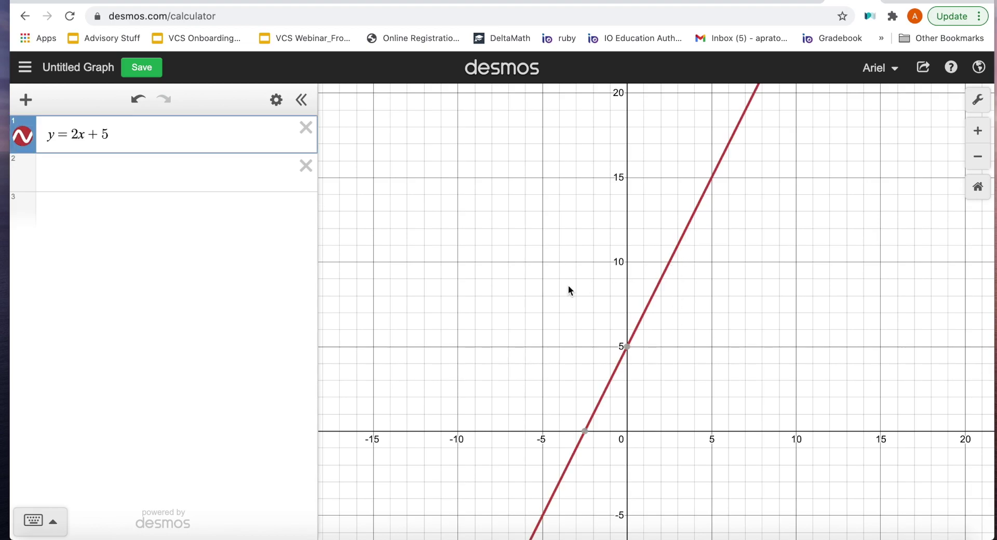
- Recolour the y = 2x + 5 line blue and try the dashed and dotted styles, keeping it solid
{"action": "left_click", "coordinate": [20, 145]}
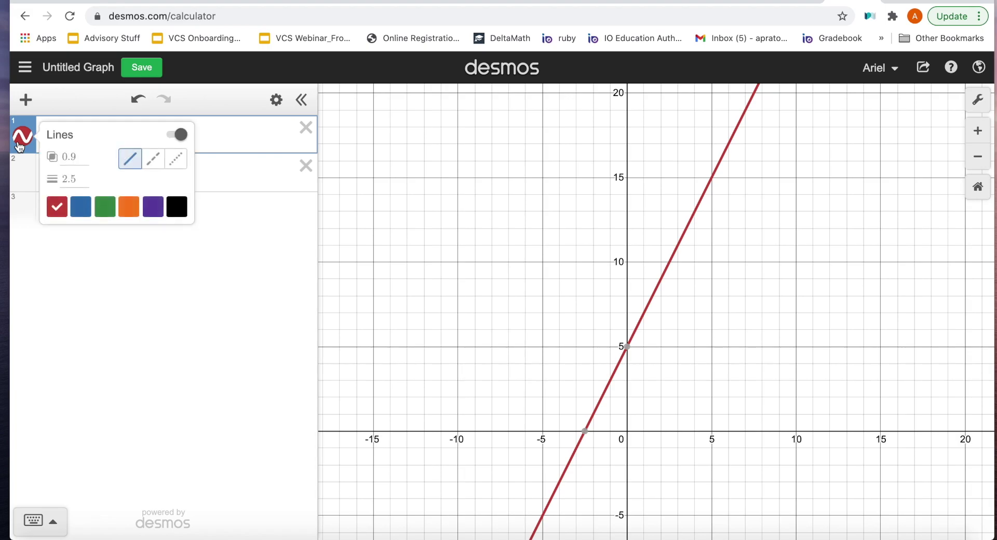
{"action": "left_click", "coordinate": [81, 206]}
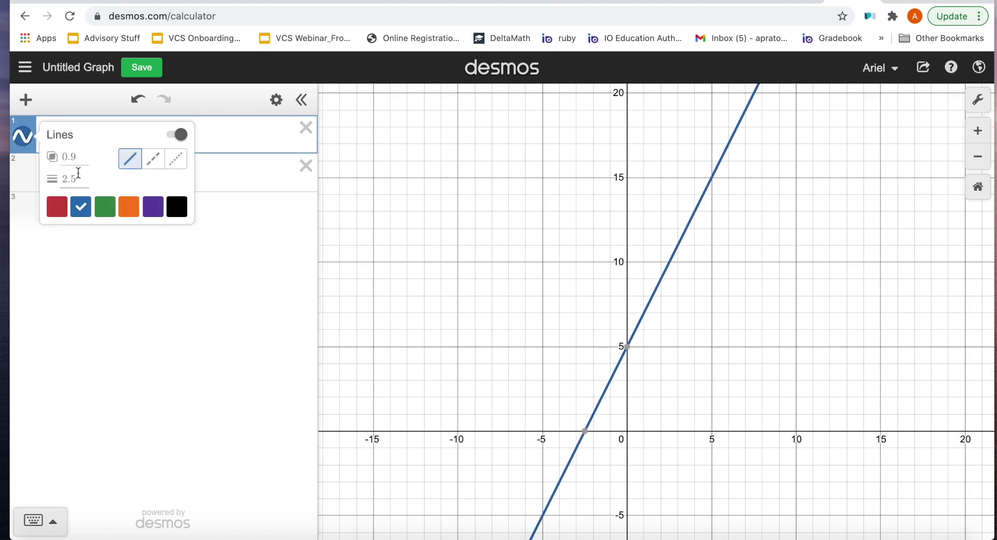
{"action": "left_click", "coordinate": [152, 160]}
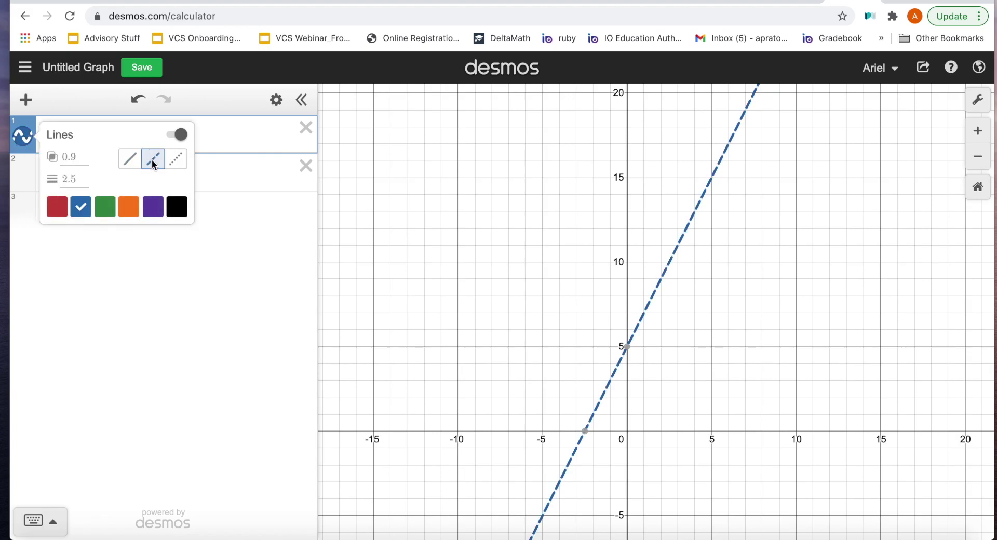
{"action": "left_click", "coordinate": [172, 161]}
{"action": "left_click", "coordinate": [135, 161]}
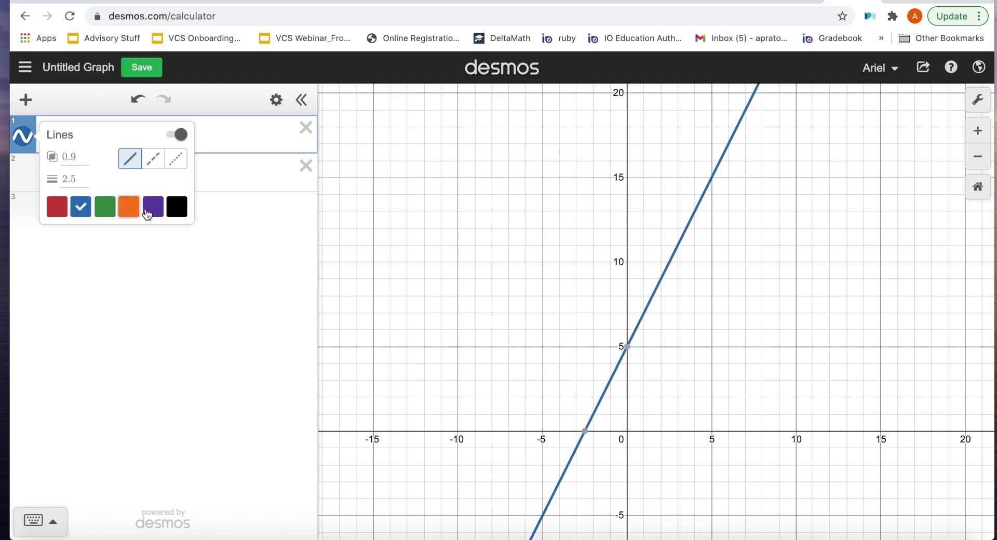
{"action": "left_click", "coordinate": [106, 260]}
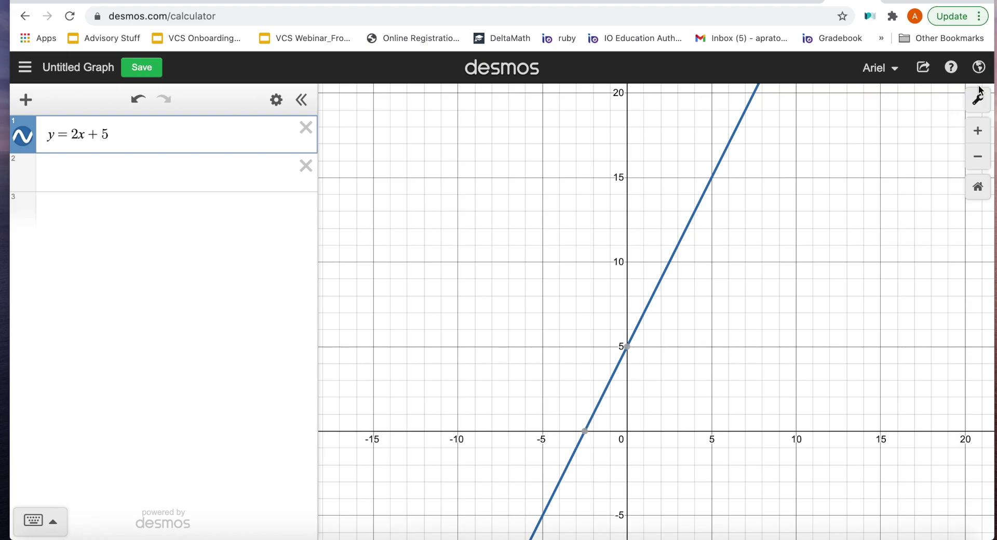
- Set the graph's x-axis range from -1 to 10
{"action": "left_click", "coordinate": [977, 102]}
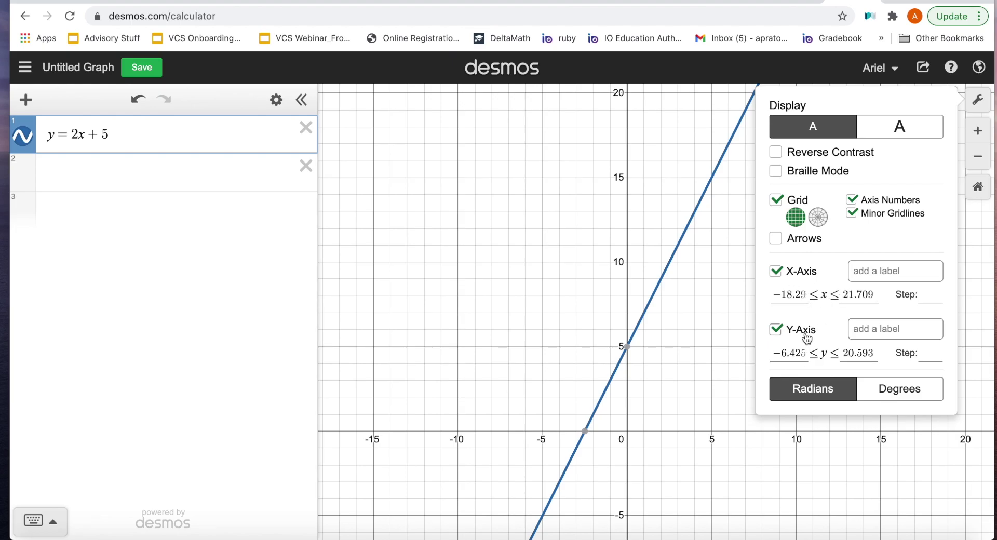
{"action": "left_click_drag", "start_coordinate": [804, 294], "coordinate": [730, 293]}
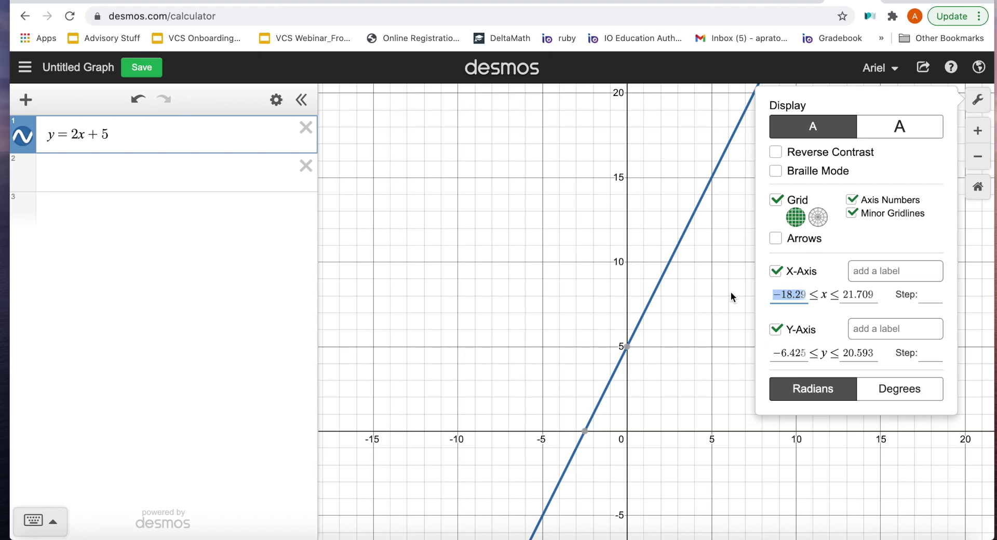
{"action": "type", "text": "1"}
{"action": "key", "text": "BackSpace"}
{"action": "type", "text": "-1"}
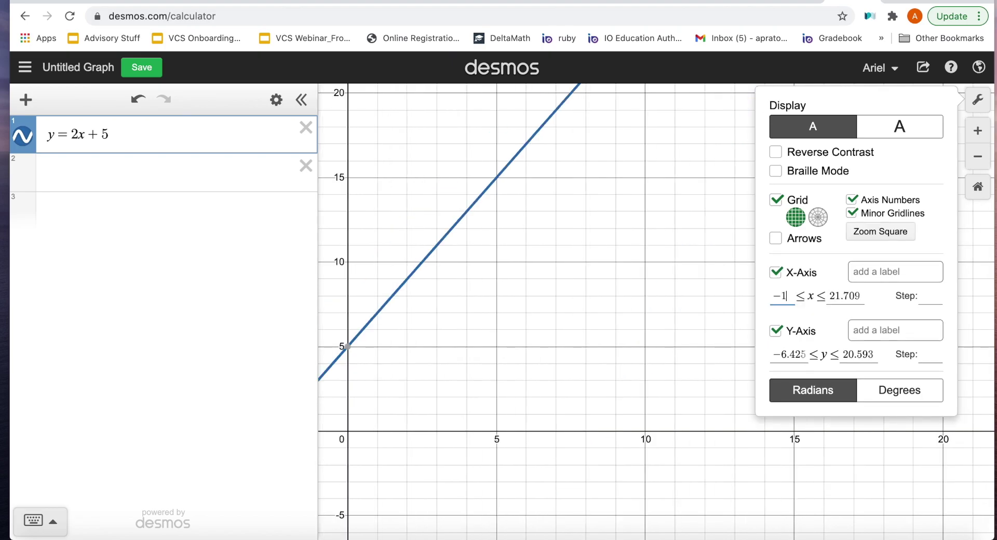
{"action": "key", "text": "Tab"}
{"action": "type", "text": "10"}
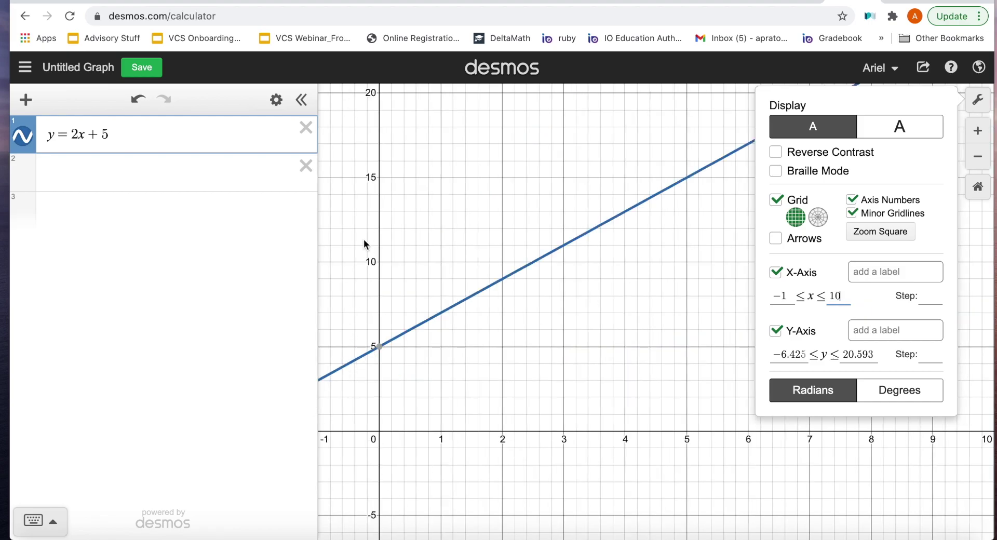
{"action": "left_click", "coordinate": [788, 295]}
{"action": "type", "text": "0"}
{"action": "key", "text": "BackSpace"}
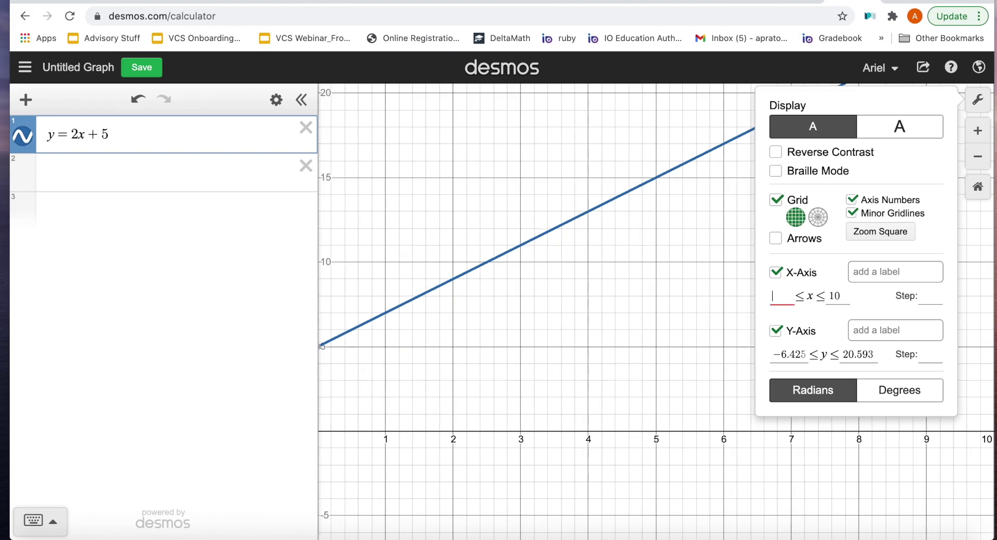
{"action": "type", "text": "-1"}
- Set the graph's y-axis range from -1 to 10
{"action": "left_click_drag", "start_coordinate": [806, 354], "coordinate": [757, 356]}
{"action": "type", "text": "-1"}
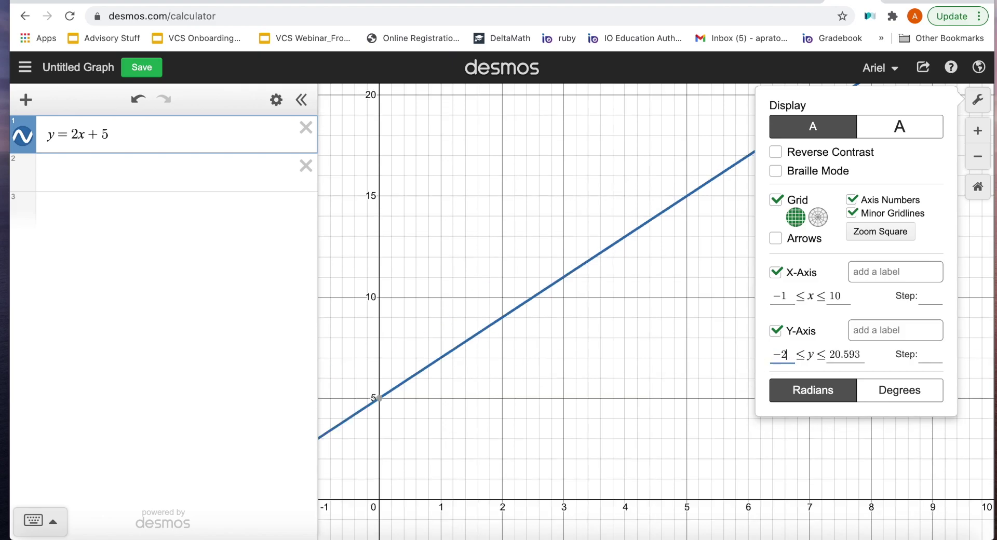
{"action": "key", "text": "Tab"}
{"action": "type", "text": "10"}
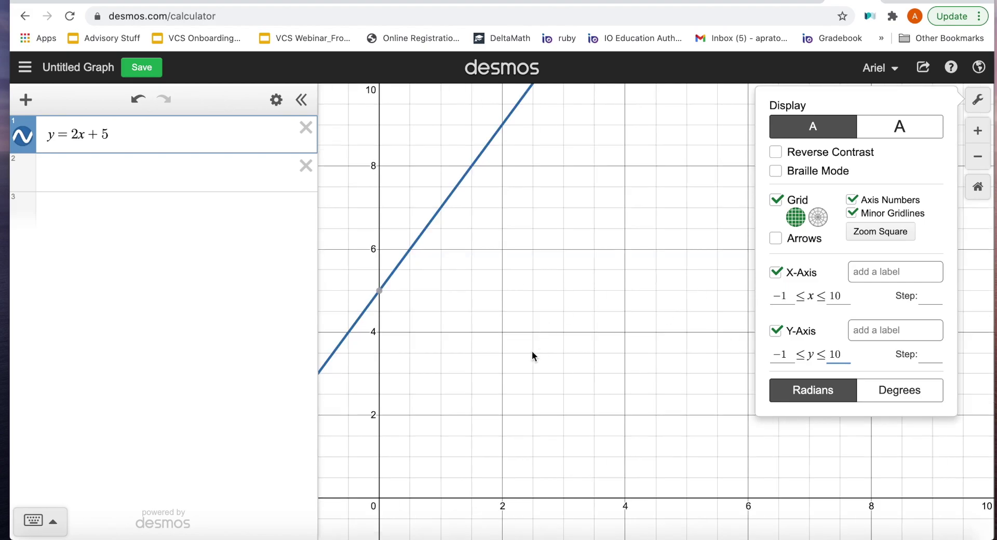
- Label the horizontal axis "x-axis" and the vertical axis "y-axis", and close the graph settings
{"action": "left_click", "coordinate": [882, 272]}
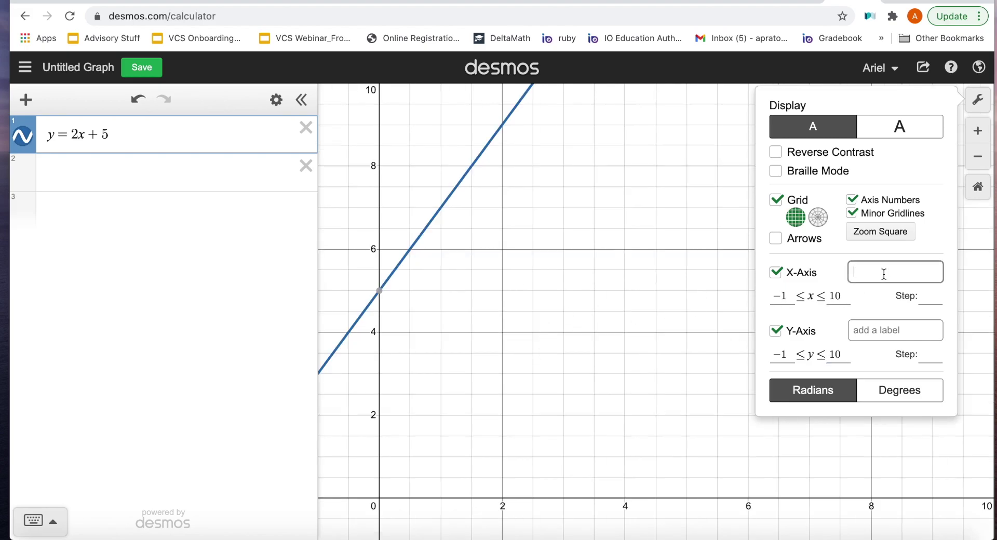
{"action": "type", "text": "x-axis"}
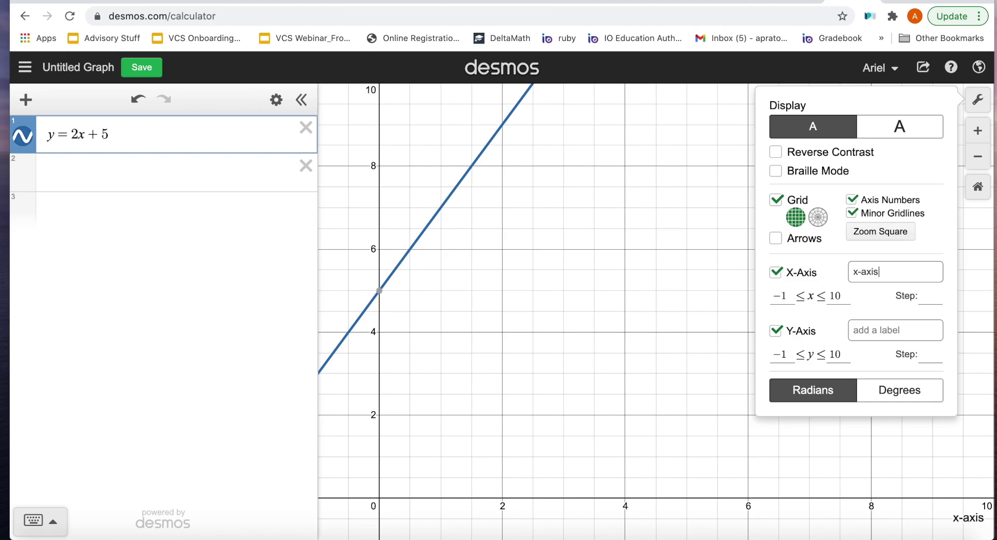
{"action": "left_click", "coordinate": [876, 323]}
{"action": "type", "text": "y-axis"}
{"action": "left_click", "coordinate": [658, 380]}
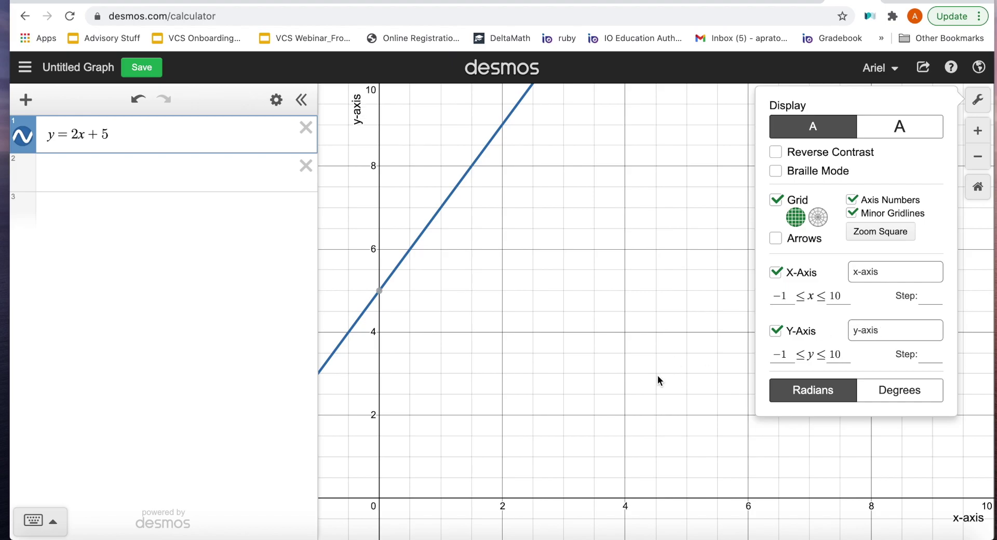
{"action": "left_click", "coordinate": [658, 375]}
- Examine the line around the origin with the labelled axes and its point near x = 1
{"action": "left_click_drag", "start_coordinate": [447, 236], "coordinate": [550, 249]}
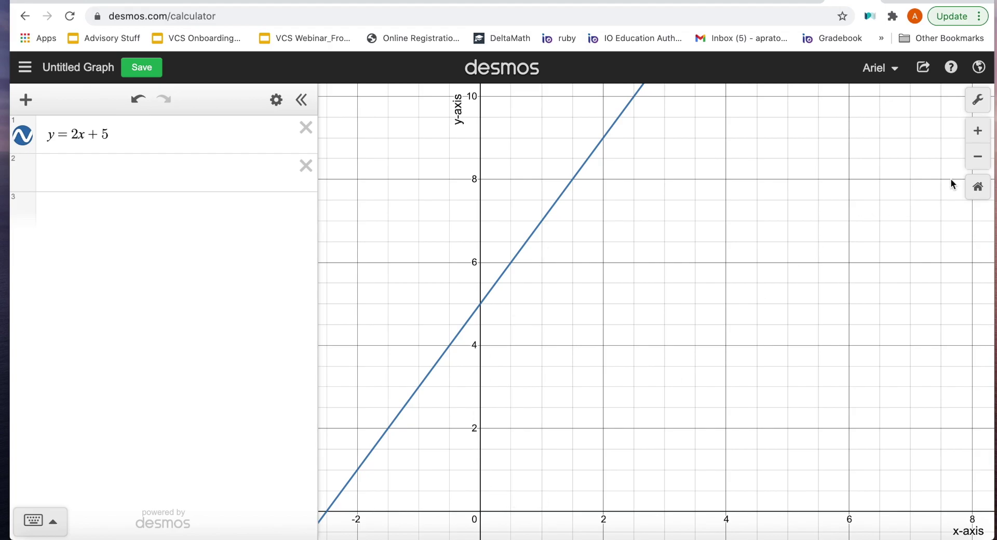
{"action": "left_click", "coordinate": [977, 157]}
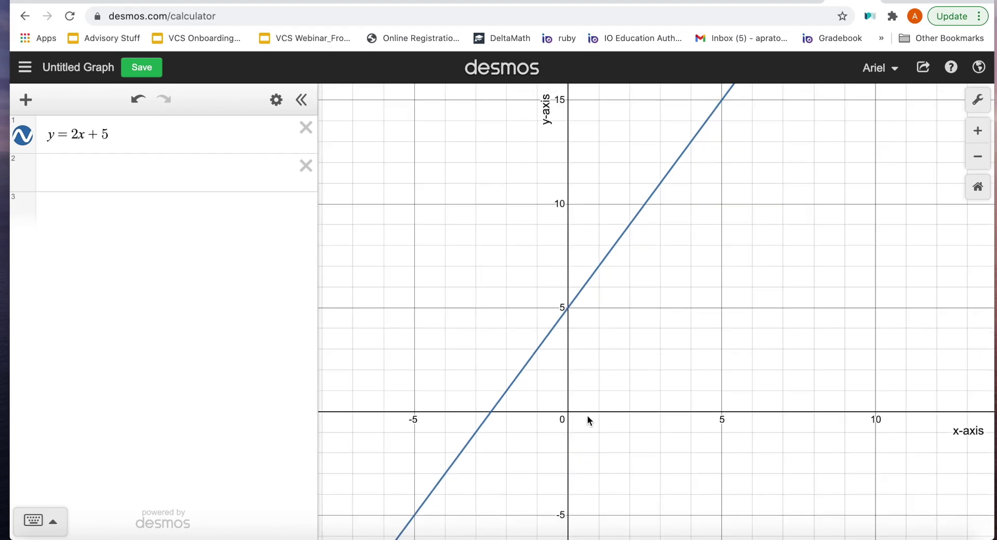
{"action": "left_click_drag", "start_coordinate": [597, 264], "coordinate": [598, 266]}
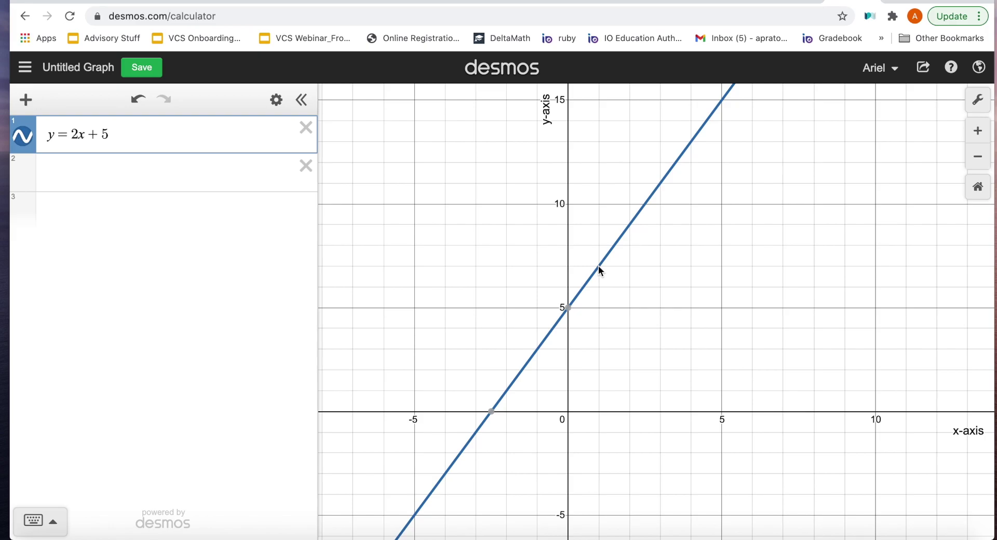
- Convert the y = 2x + 5 equation into a table of values and leave list editing
{"action": "left_click", "coordinate": [192, 172]}
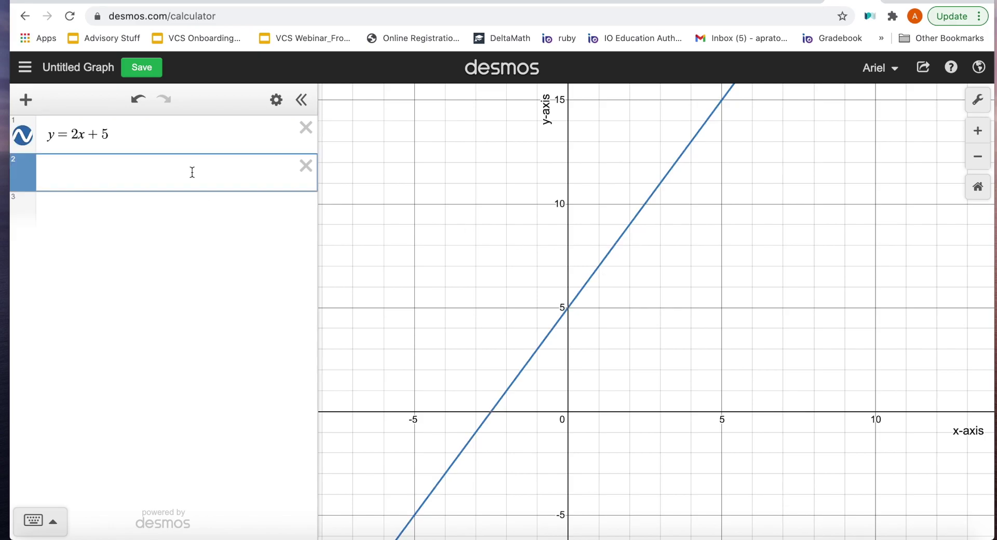
{"action": "left_click", "coordinate": [278, 107]}
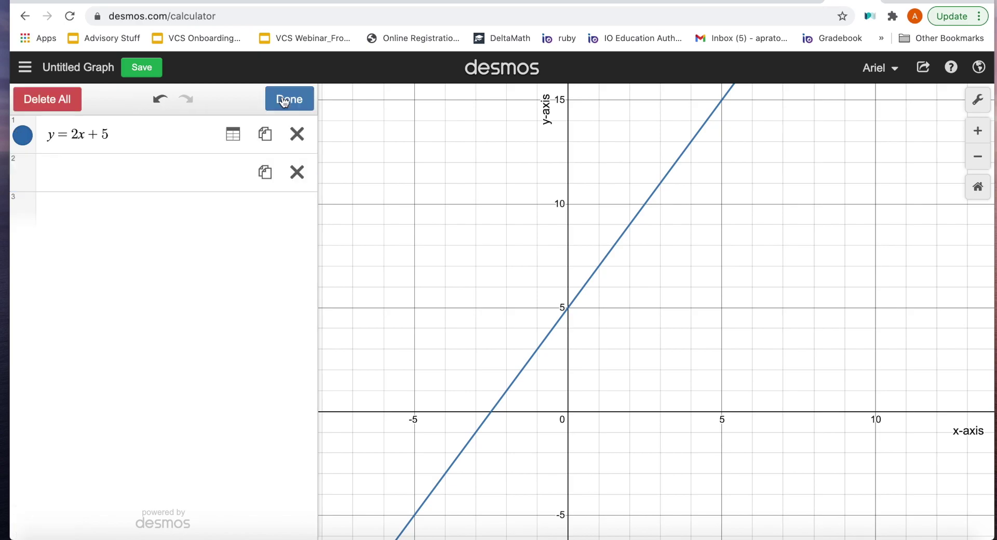
{"action": "left_click", "coordinate": [232, 139]}
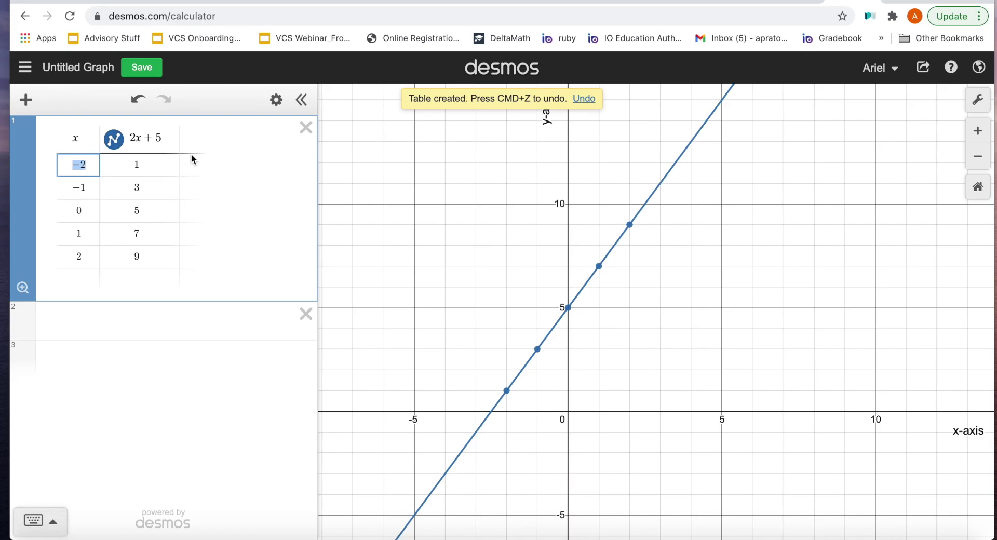
{"action": "left_click", "coordinate": [276, 100]}
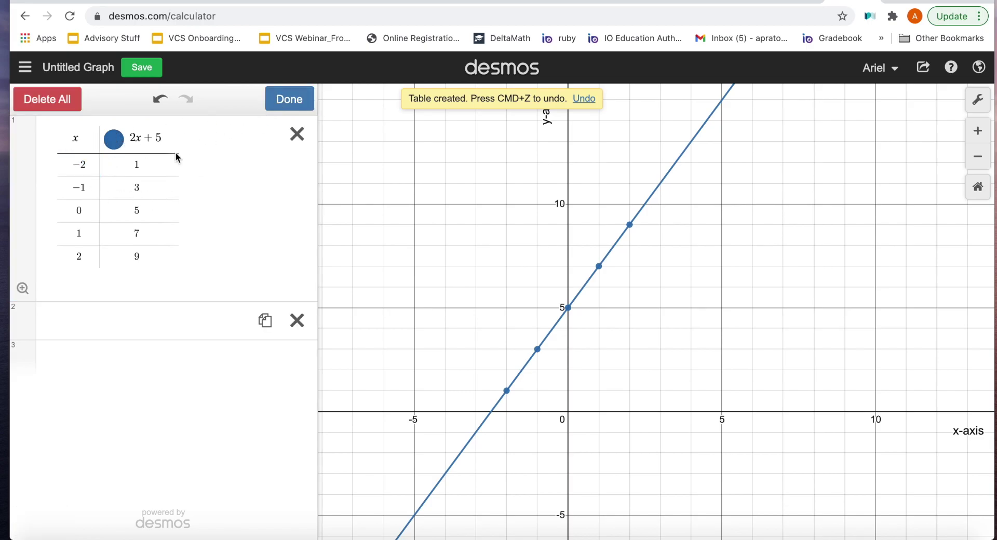
{"action": "left_click", "coordinate": [279, 104]}
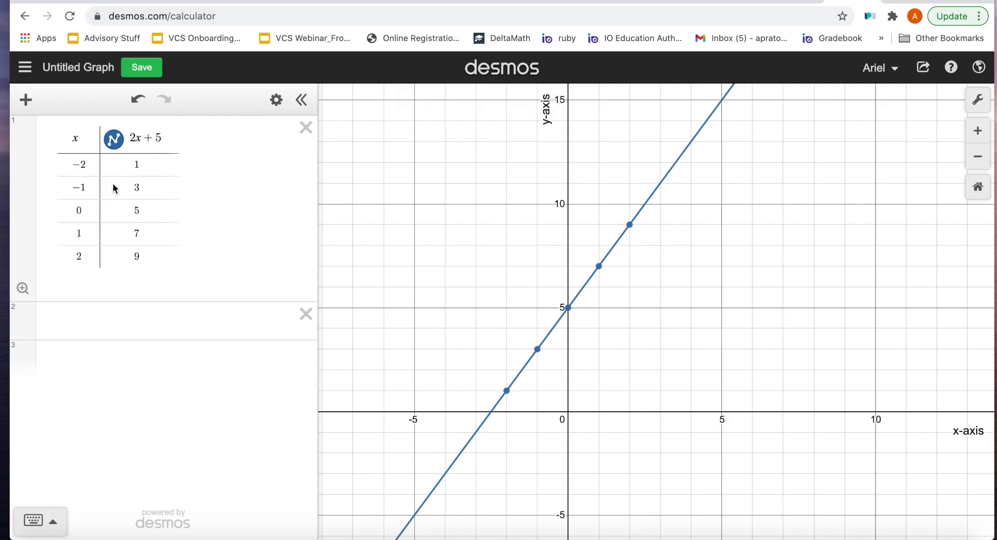
- Turn off the connecting lines of the 2x + 5 table's points and turn them back on
{"action": "left_click", "coordinate": [115, 145]}
{"action": "left_click", "coordinate": [115, 146]}
{"action": "left_click", "coordinate": [115, 145]}
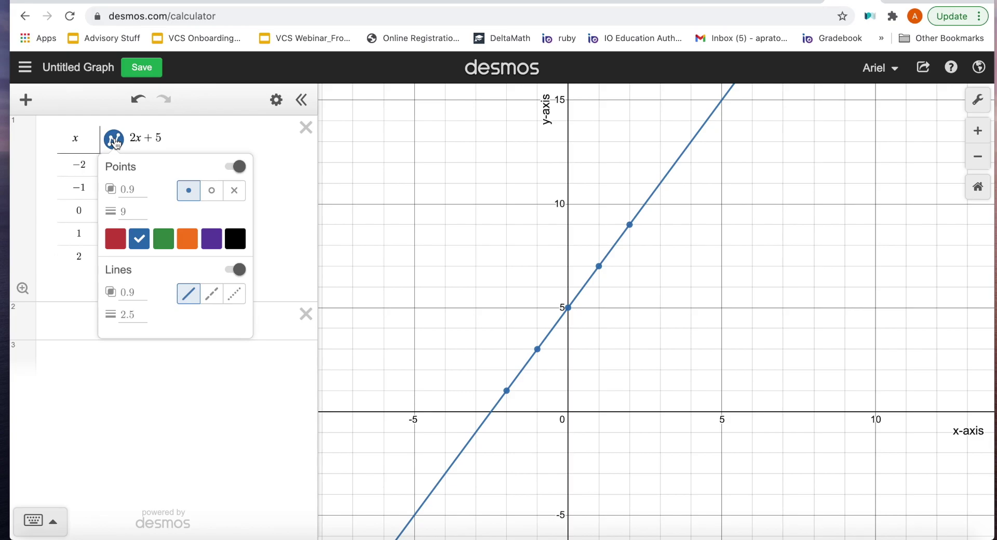
{"action": "left_click", "coordinate": [237, 271]}
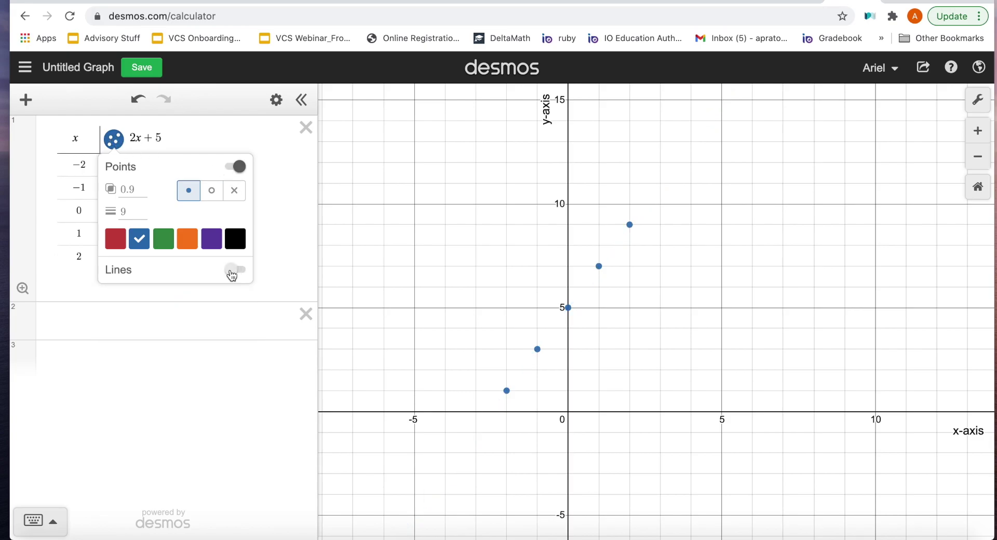
{"action": "left_click", "coordinate": [231, 271]}
{"action": "left_click", "coordinate": [269, 235]}
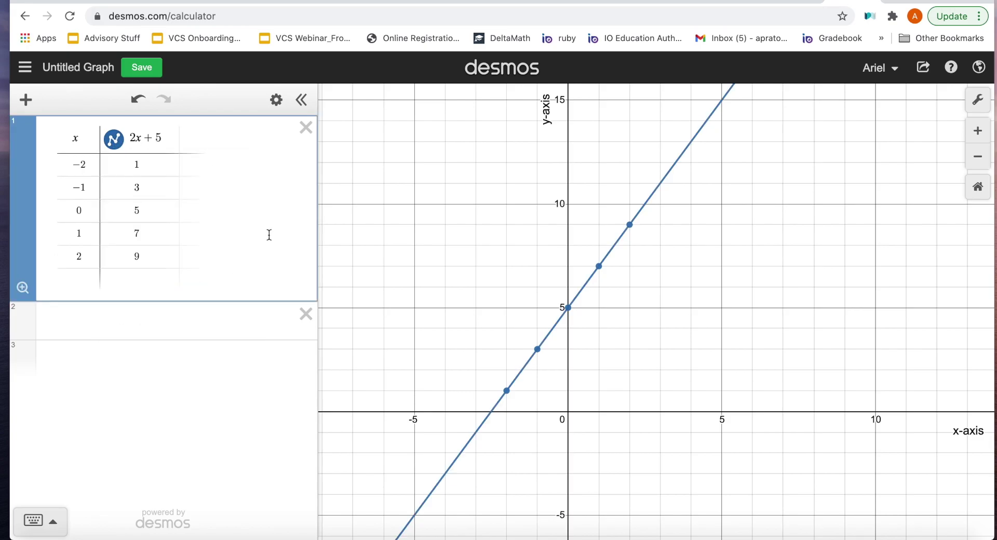
- Add a second table below the first and enter the x₁ values 0, 1, 2 and 3
{"action": "left_click", "coordinate": [167, 332]}
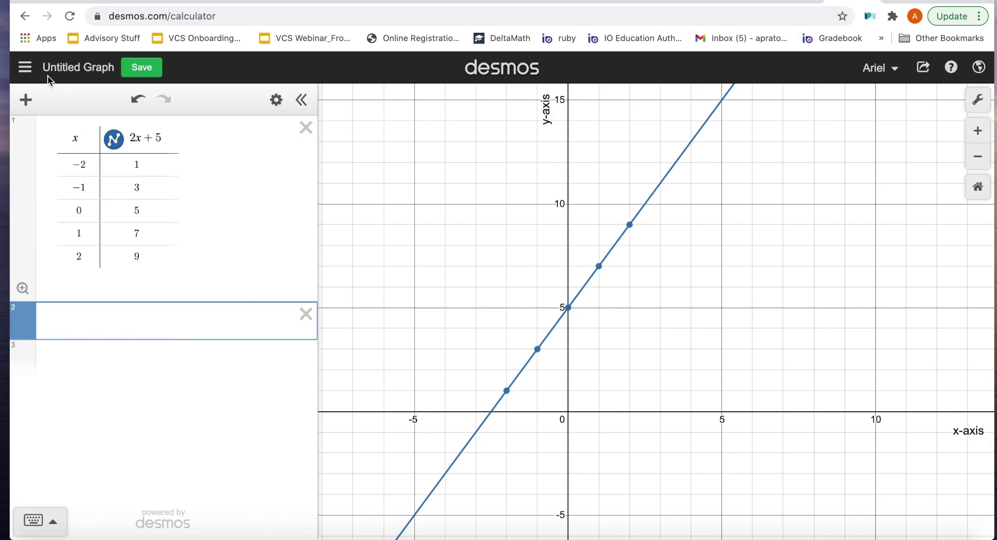
{"action": "left_click", "coordinate": [26, 102]}
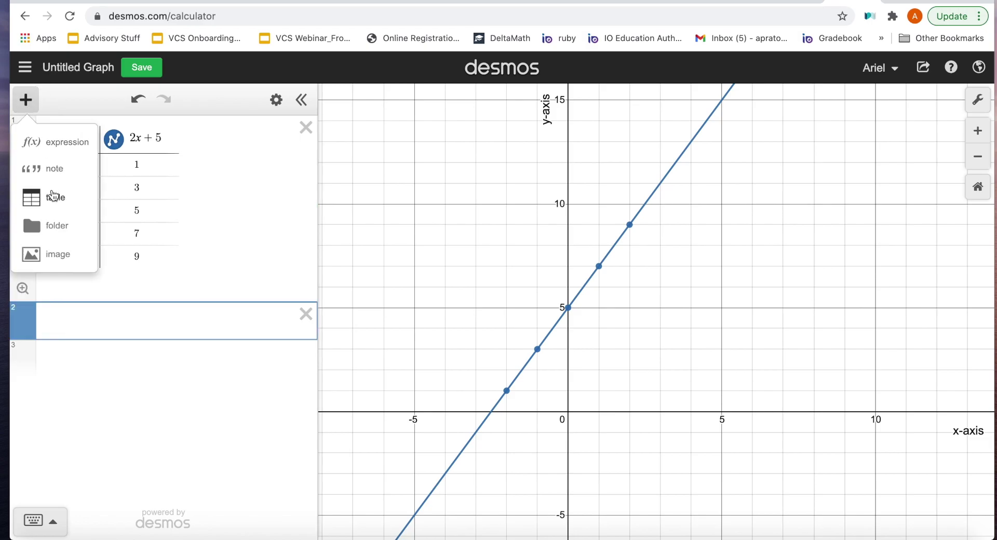
{"action": "left_click", "coordinate": [52, 196]}
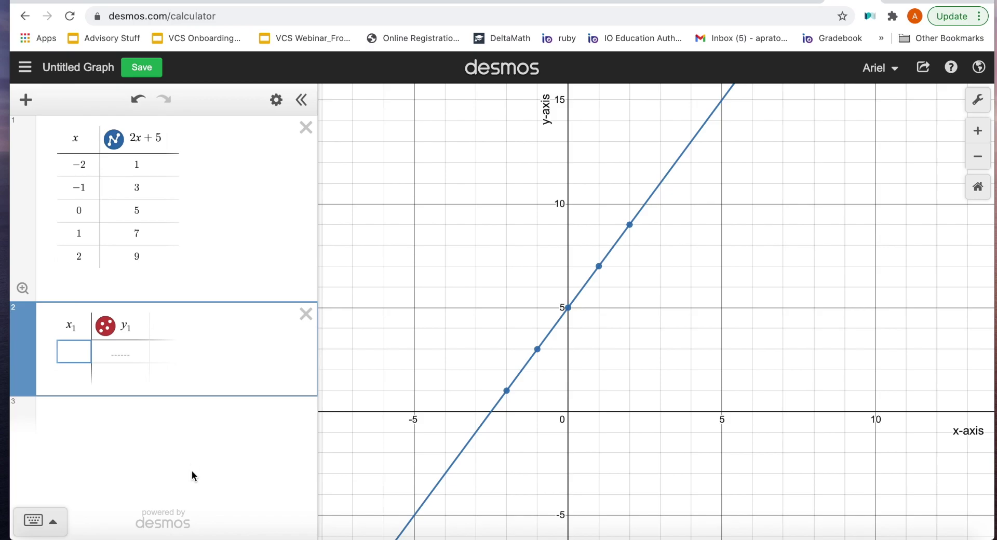
{"action": "type", "text": "0"}
{"action": "key", "text": "Return"}
{"action": "type", "text": "1"}
{"action": "key", "text": "Return"}
{"action": "type", "text": "2"}
{"action": "key", "text": "Return"}
{"action": "type", "text": "3"}
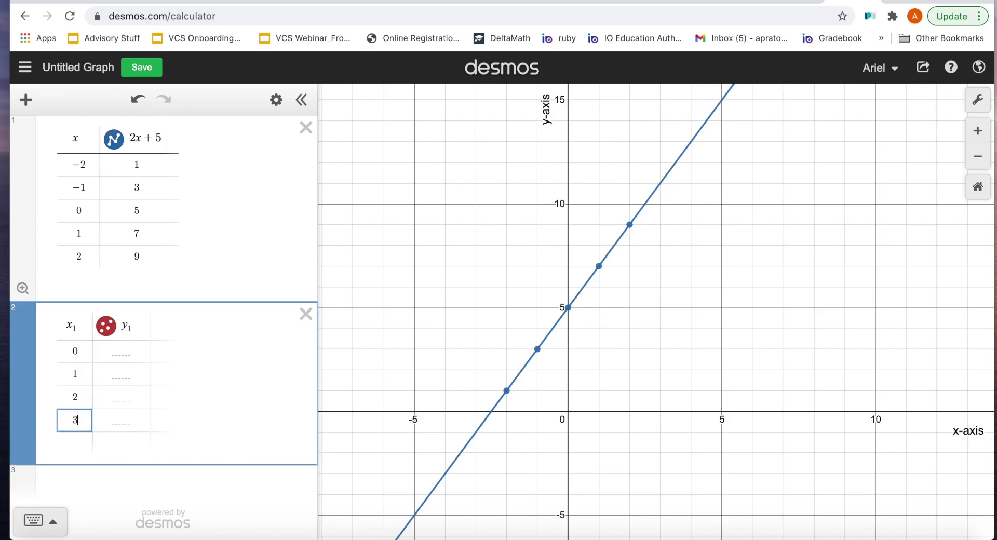
- Fill the second table's y₁ column with 5, 10, 15 and 20 and bring all its points into view
{"action": "key", "text": "Right"}
{"action": "key", "text": "Up"}
{"action": "key", "text": "Up"}
{"action": "key", "text": "Up"}
{"action": "type", "text": "5"}
{"action": "key", "text": "Return"}
{"action": "type", "text": "10"}
{"action": "key", "text": "Return"}
{"action": "type", "text": "15"}
{"action": "key", "text": "Return"}
{"action": "type", "text": "20"}
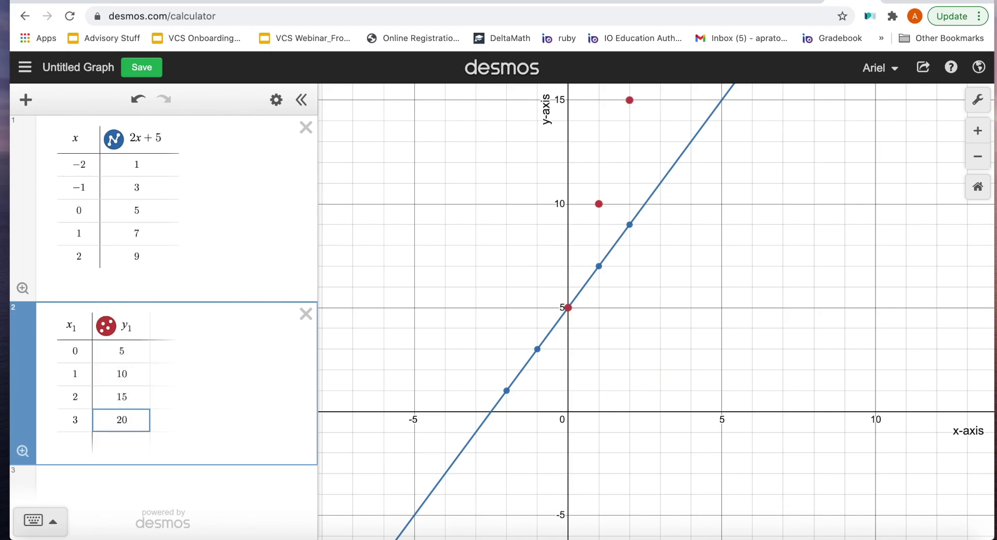
{"action": "left_click_drag", "start_coordinate": [801, 318], "coordinate": [764, 433]}
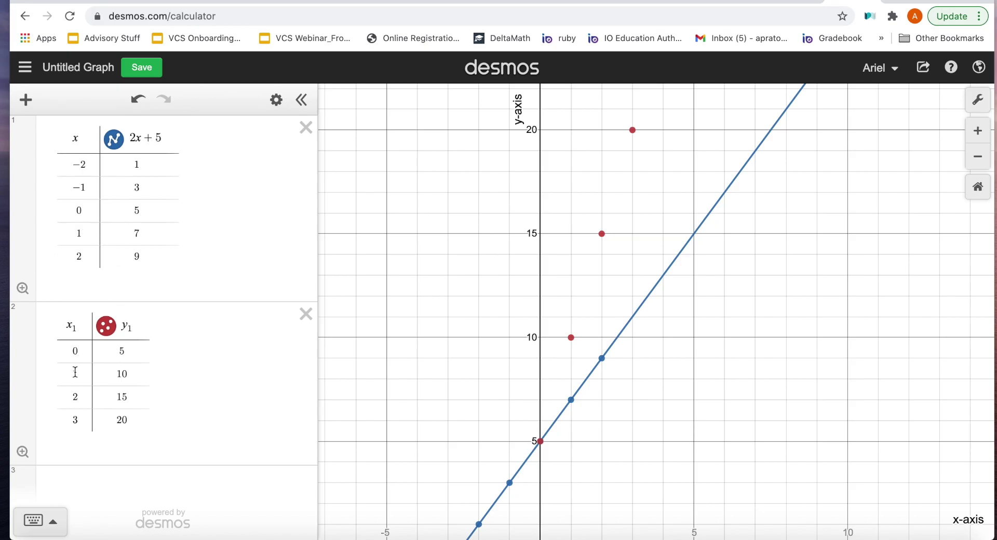
- Connect the second table's points with lines and make the points draggable in all directions
{"action": "left_click", "coordinate": [107, 330]}
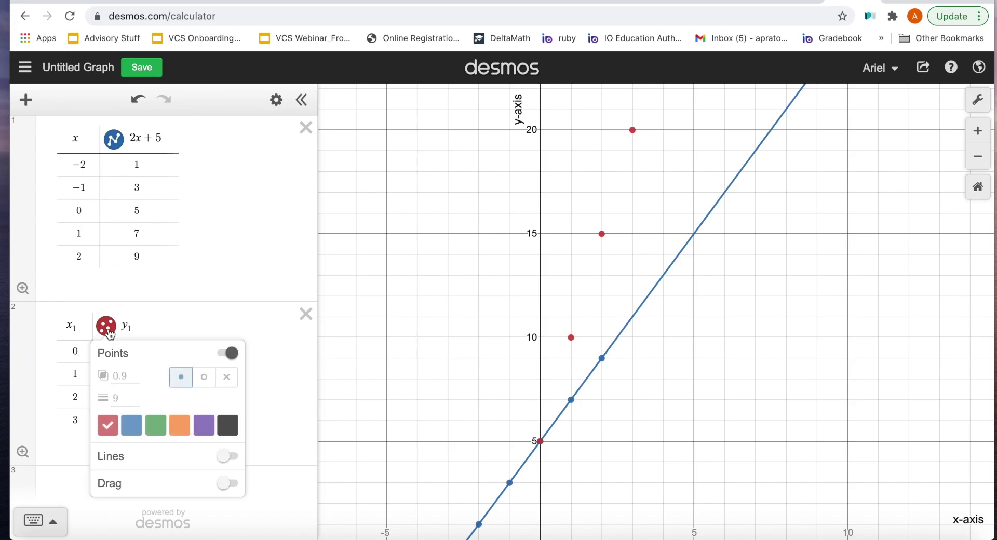
{"action": "left_click", "coordinate": [222, 458]}
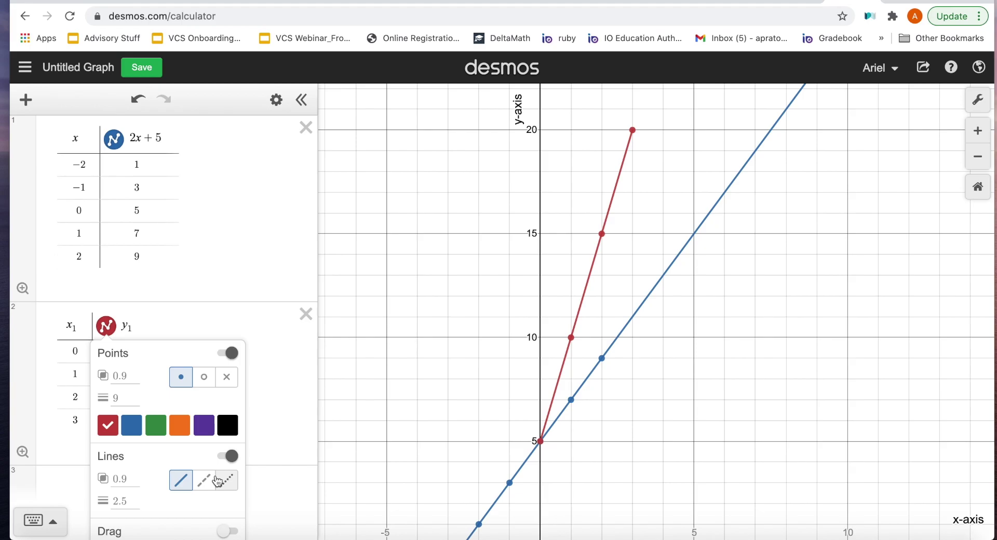
{"action": "left_click", "coordinate": [223, 531]}
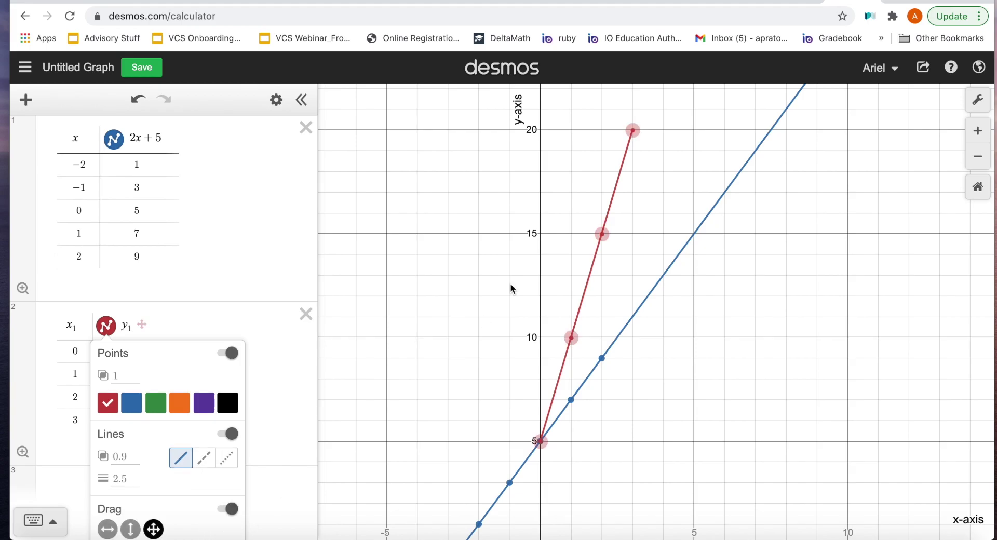
{"action": "mouse_move", "coordinate": [637, 127]}
{"action": "left_mouse_down"}
{"action": "mouse_move", "coordinate": [634, 108]}
{"action": "mouse_move", "coordinate": [634, 132]}
{"action": "left_mouse_up"}
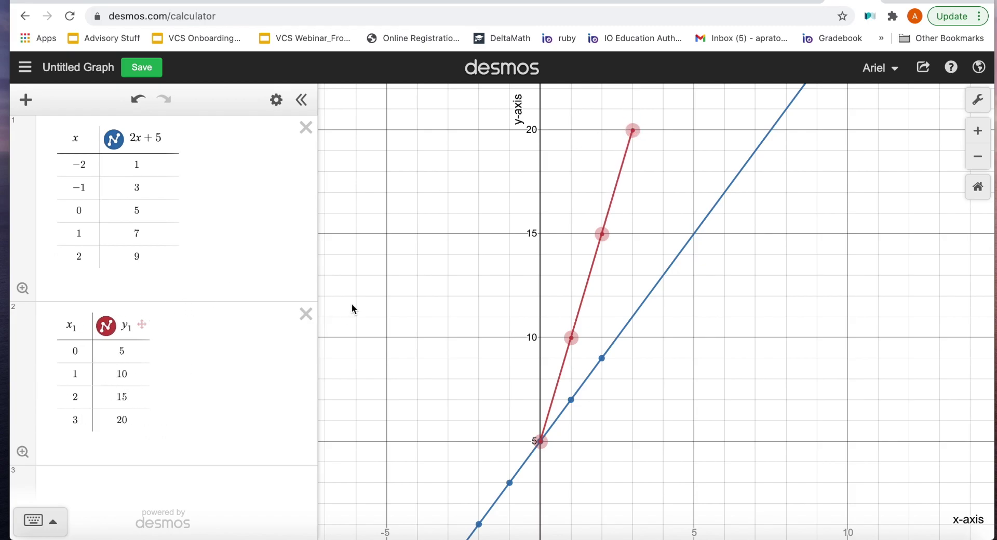
{"action": "left_click_drag", "start_coordinate": [373, 315], "coordinate": [369, 251]}
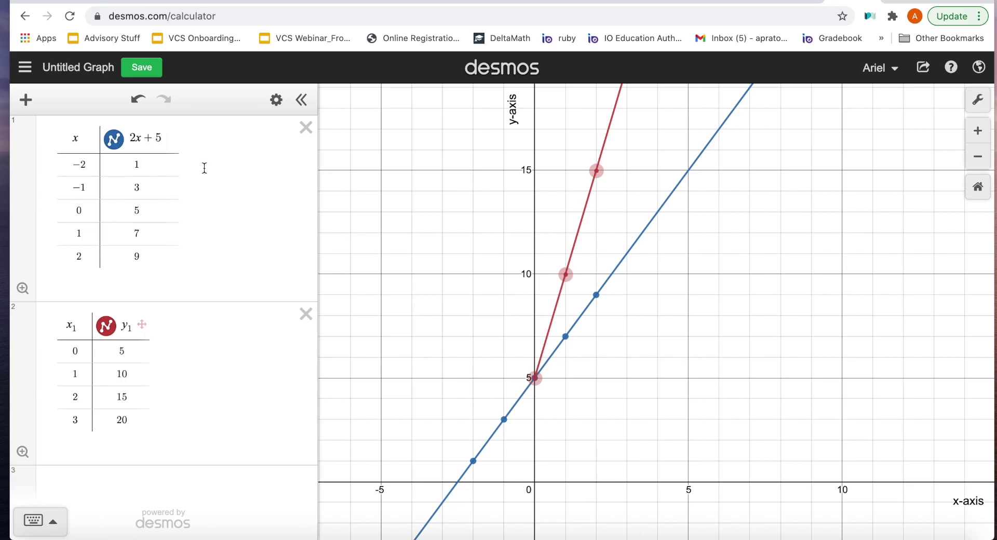
- Save the graph with the title "Graph 4"
{"action": "left_click", "coordinate": [86, 67]}
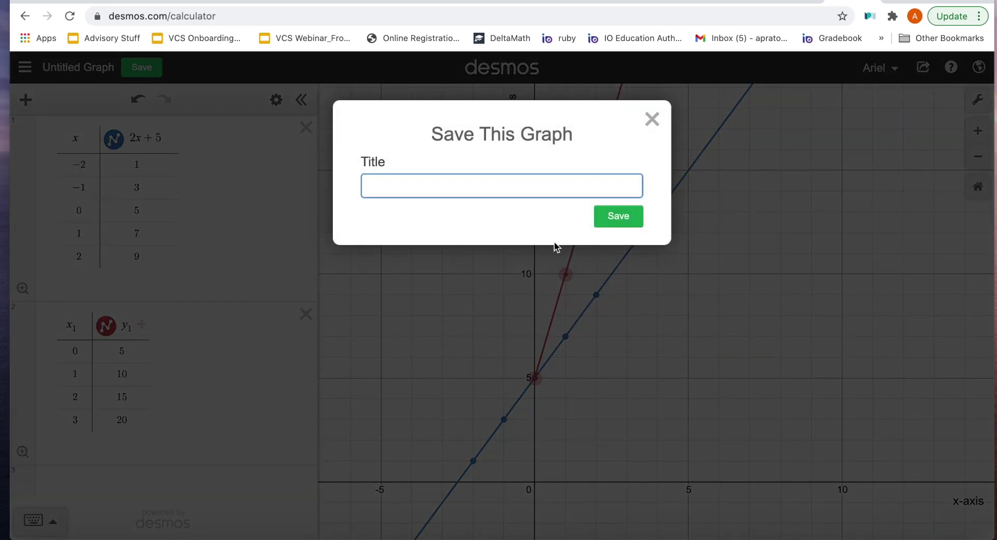
{"action": "type", "text": "Graph 4"}
{"action": "key", "text": "Return"}
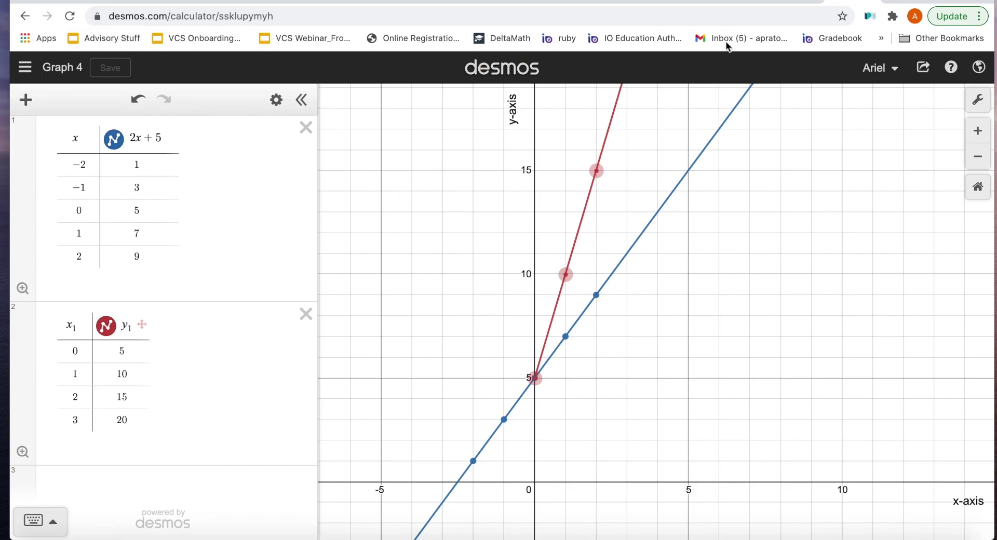
- Check the account options and the list of saved graphs, and return to the current graph
{"action": "left_click", "coordinate": [882, 69]}
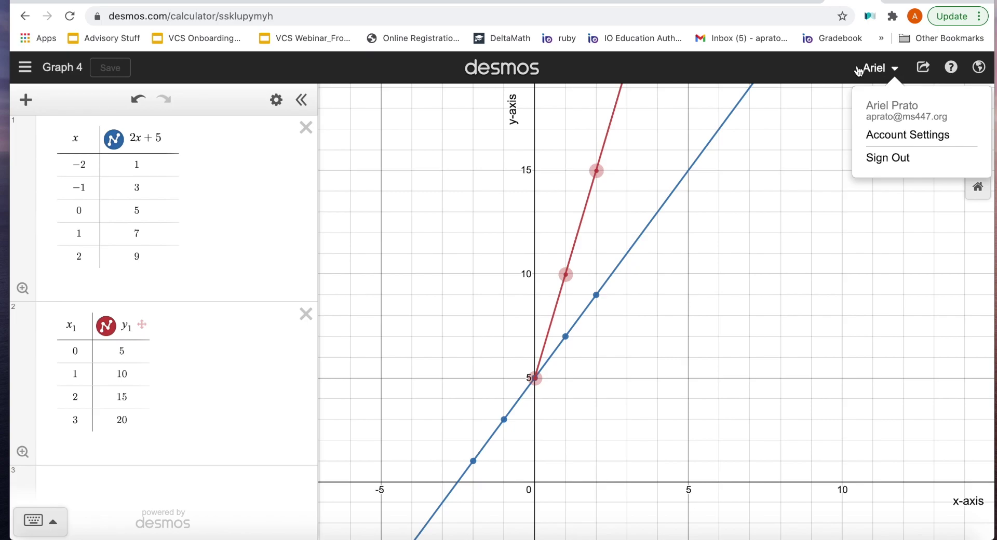
{"action": "left_click", "coordinate": [814, 132]}
{"action": "left_click", "coordinate": [24, 67]}
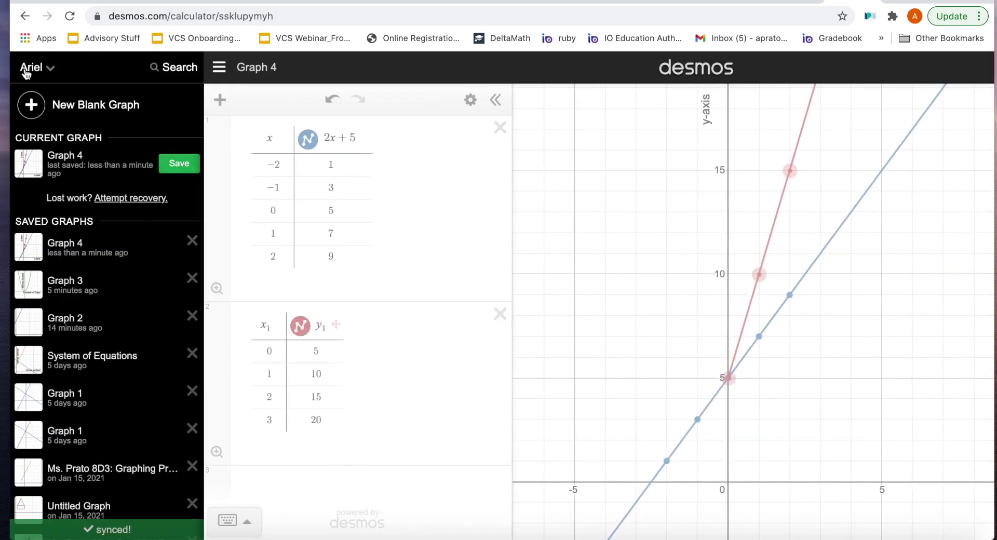
{"action": "left_click", "coordinate": [565, 194]}
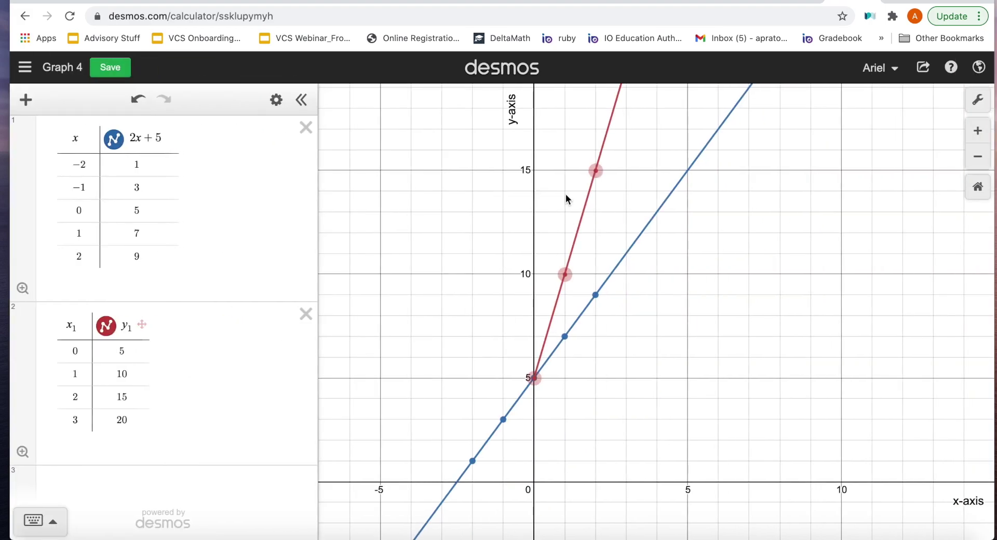
- Delete both tables from the expression list
{"action": "left_click", "coordinate": [304, 314]}
{"action": "left_click", "coordinate": [305, 129]}
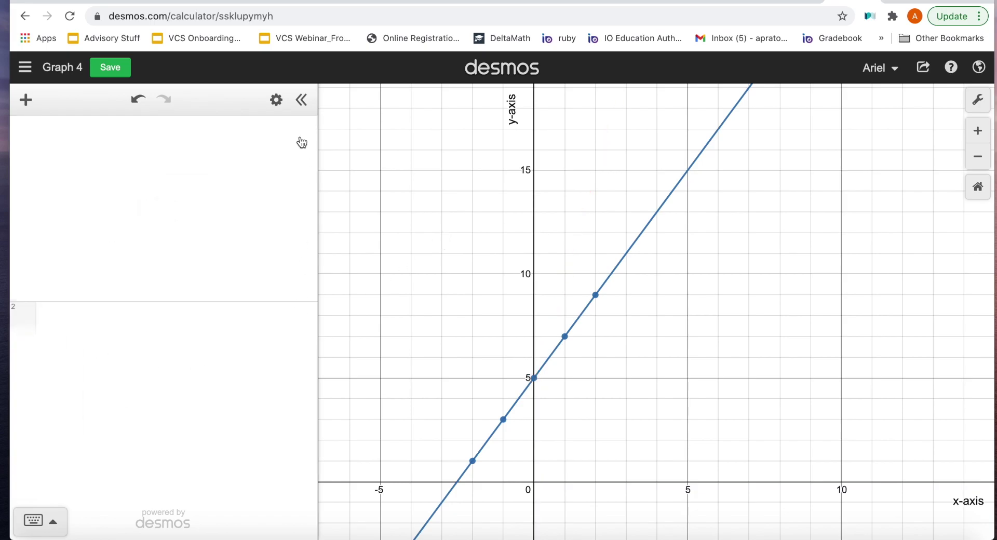
- Graph the absolute value equation y = |x| and bring its vertex into view
{"action": "left_click", "coordinate": [134, 150]}
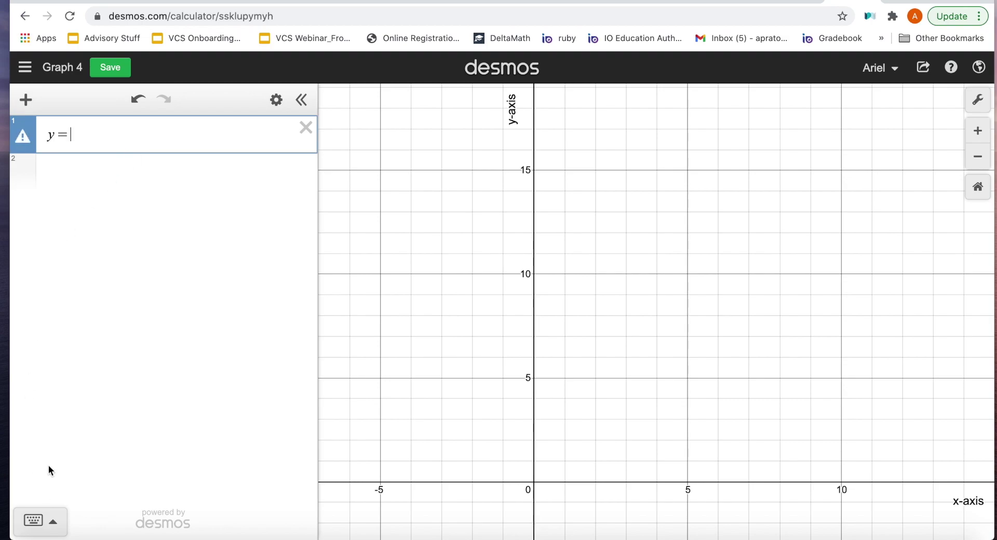
{"action": "left_click", "coordinate": [54, 514]}
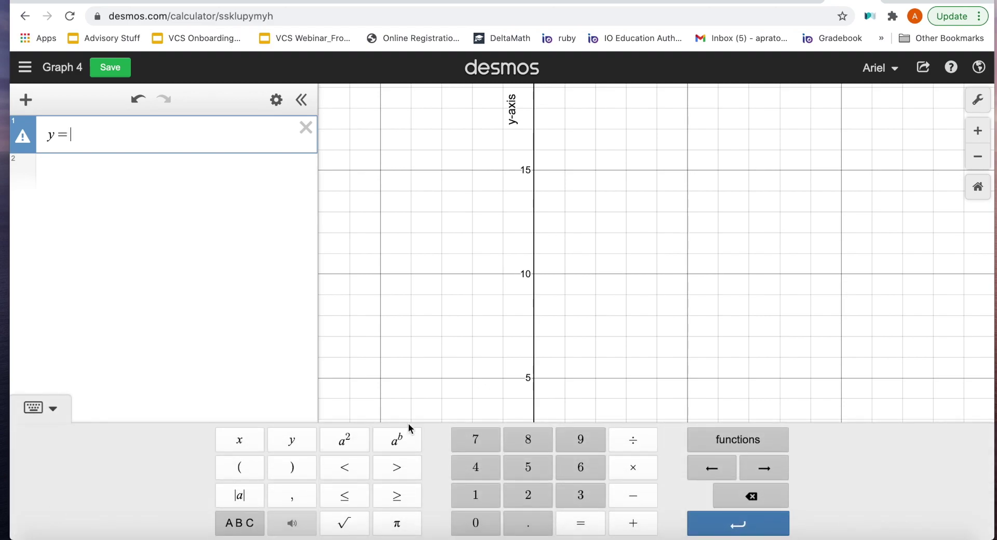
{"action": "left_click", "coordinate": [250, 499]}
{"action": "type", "text": "x|"}
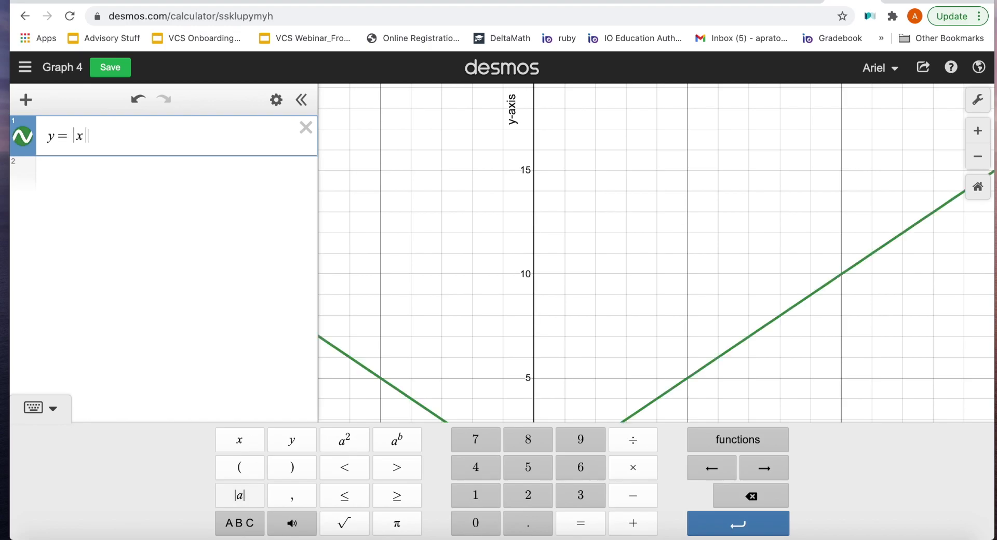
{"action": "key", "text": "Return"}
{"action": "left_click_drag", "start_coordinate": [450, 335], "coordinate": [510, 235]}
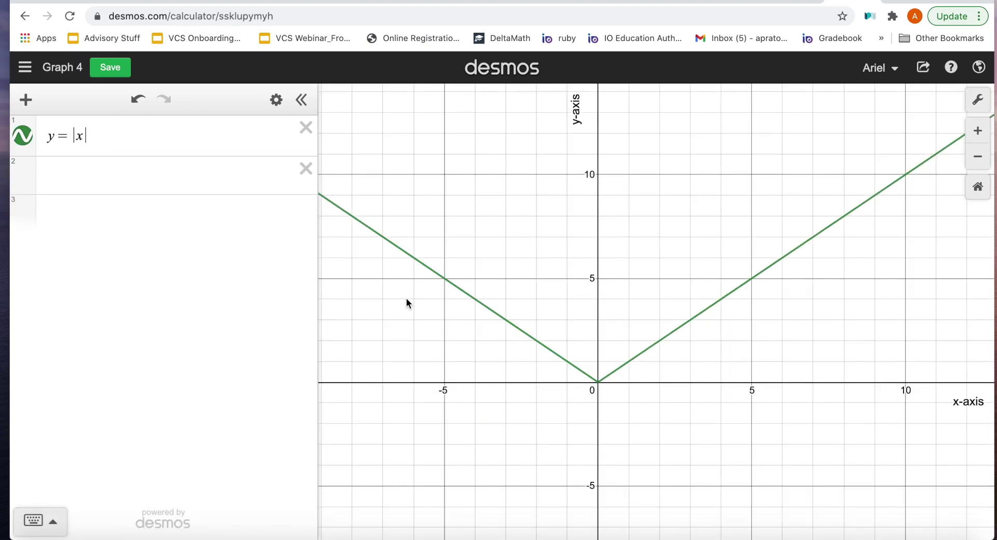
- Clear the equation y = |x| and remove the empty second expression row
{"action": "left_click", "coordinate": [111, 172]}
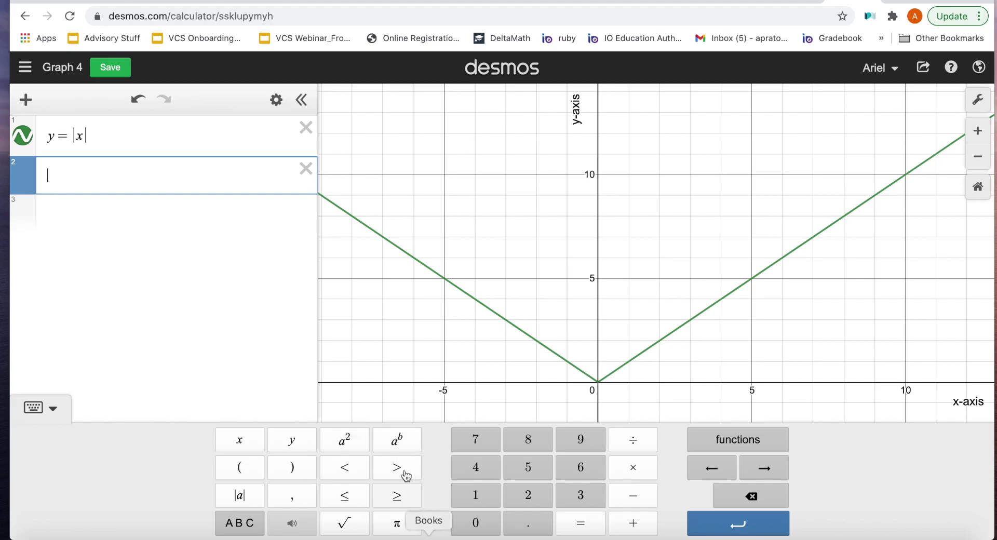
{"action": "left_click", "coordinate": [135, 152]}
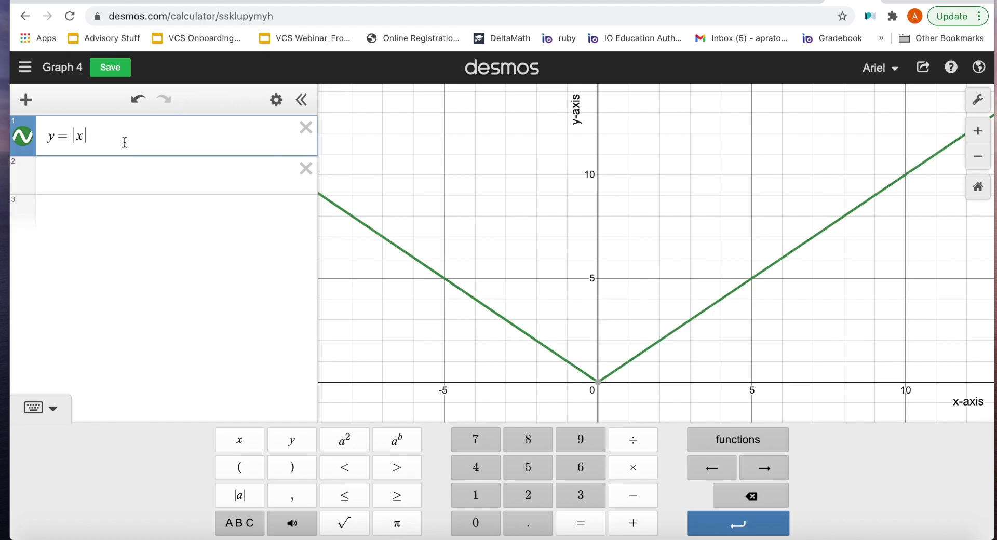
{"action": "left_click_drag", "start_coordinate": [125, 142], "coordinate": [25, 119]}
{"action": "key", "text": "BackSpace"}
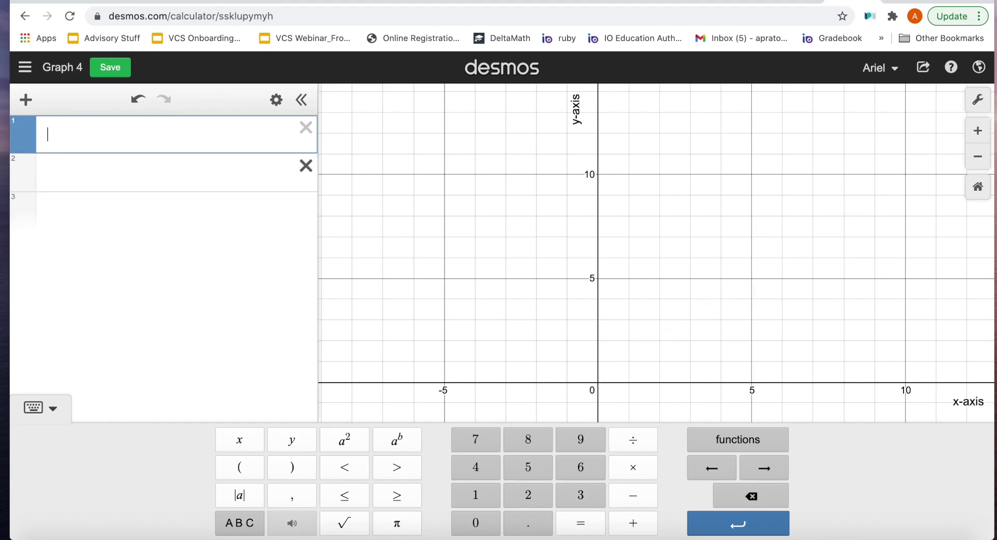
{"action": "left_click", "coordinate": [306, 168]}
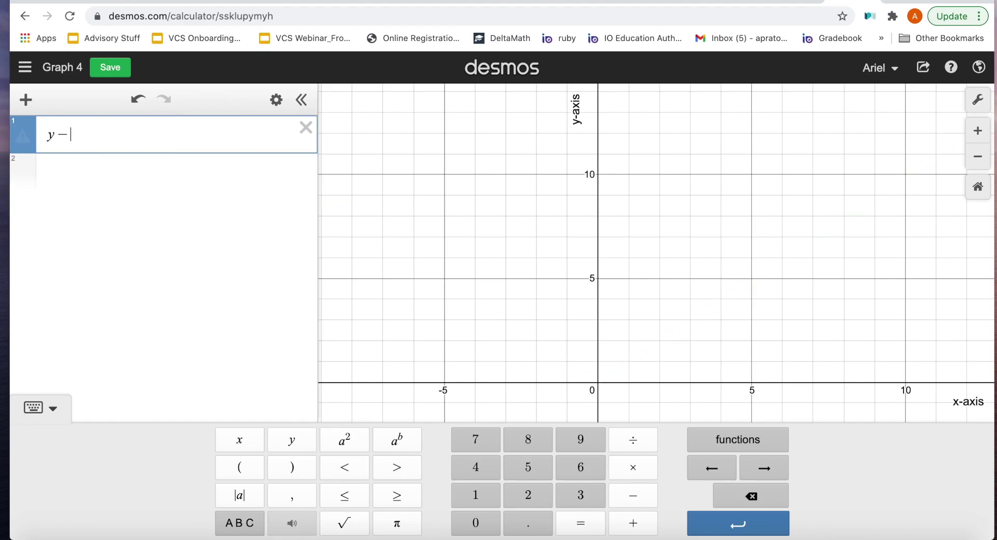
- Enter the slope-intercept equation y = mx + b in the first expression row
{"action": "type", "text": "x"}
{"action": "key", "text": "BackSpace"}
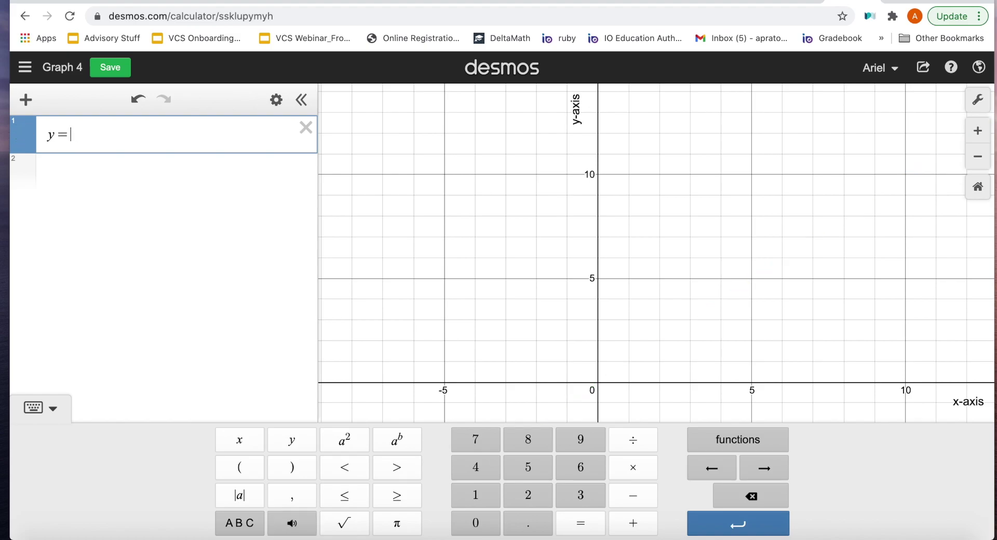
{"action": "type", "text": "mx+b"}
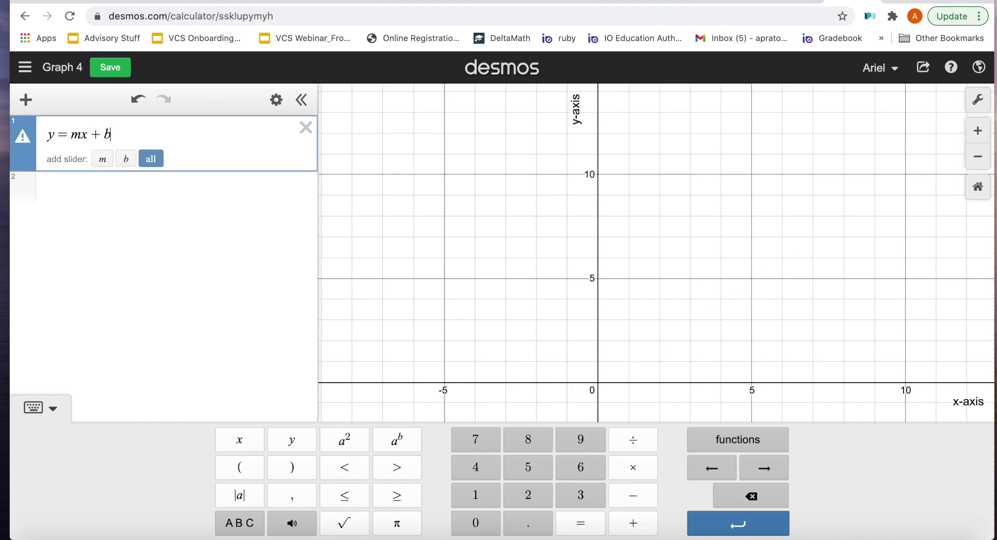
- Add sliders for both m and b to the equation y = mx + b
{"action": "left_click", "coordinate": [388, 163]}
{"action": "left_click_drag", "start_coordinate": [387, 163], "coordinate": [375, 350]}
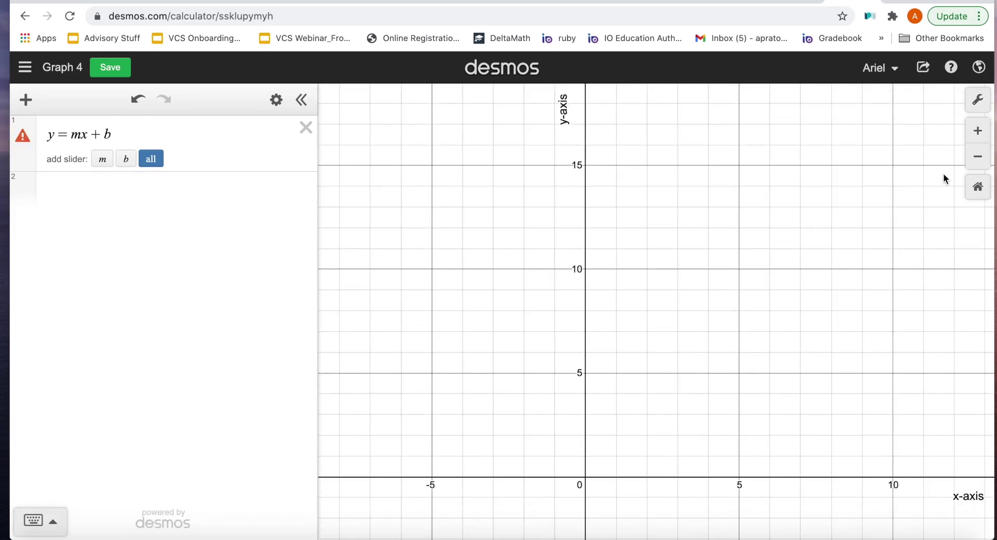
{"action": "left_click", "coordinate": [977, 156]}
{"action": "left_click", "coordinate": [102, 158]}
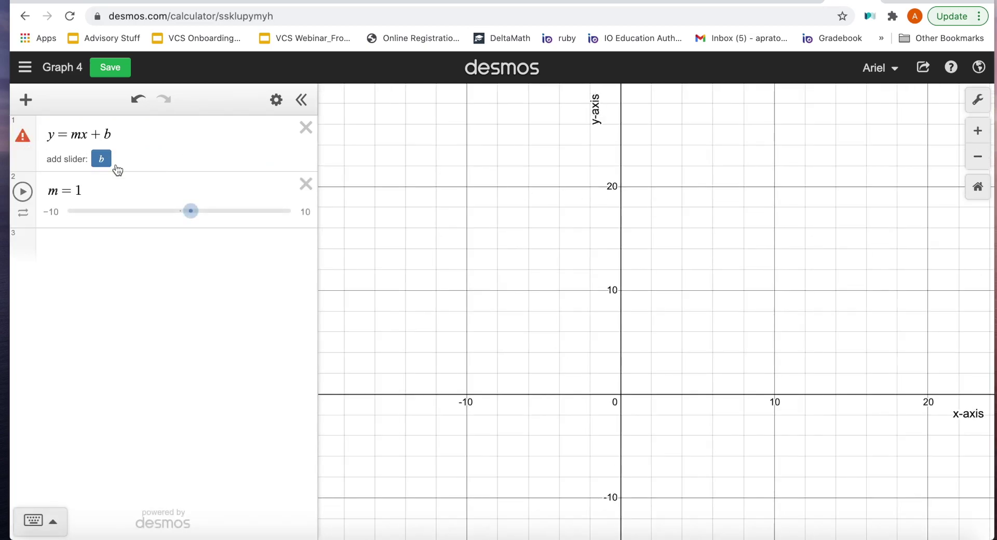
{"action": "left_click", "coordinate": [106, 161]}
{"action": "left_click_drag", "start_coordinate": [541, 304], "coordinate": [525, 277]}
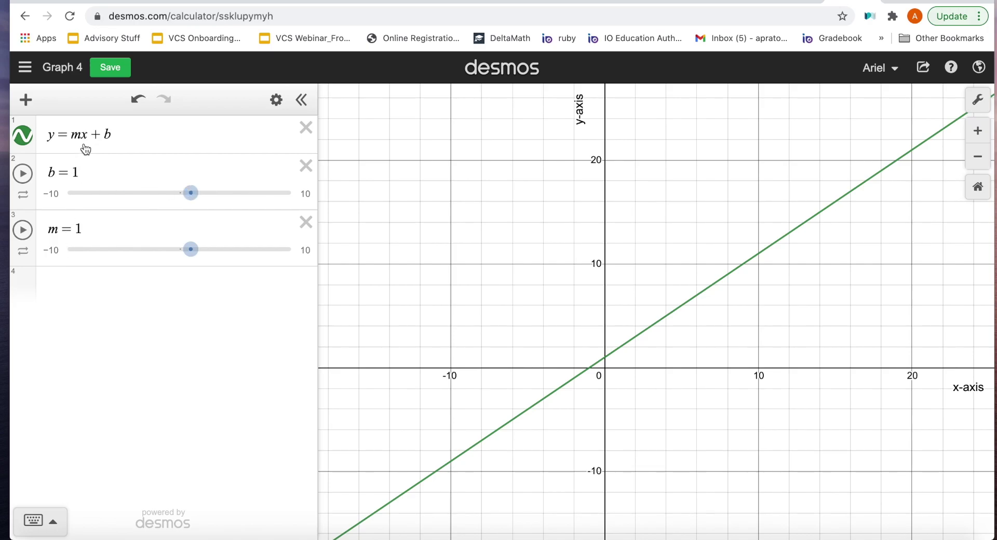
- Set the b slider to 4 and bring the line's y-intercept into closer view
{"action": "left_click_drag", "start_coordinate": [184, 205], "coordinate": [223, 204]}
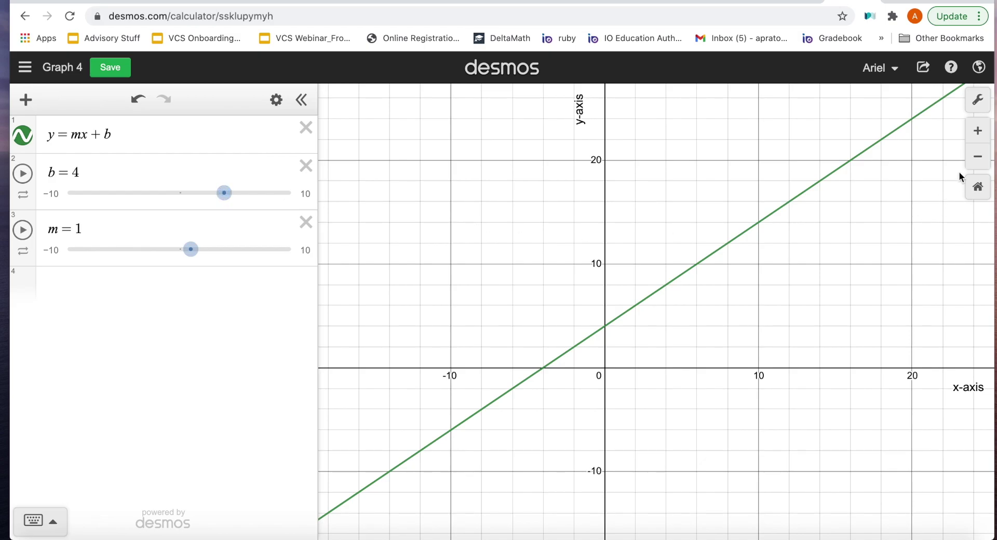
{"action": "left_click", "coordinate": [977, 156]}
{"action": "left_click", "coordinate": [976, 133]}
{"action": "left_click", "coordinate": [976, 133]}
{"action": "left_click_drag", "start_coordinate": [664, 458], "coordinate": [644, 384]}
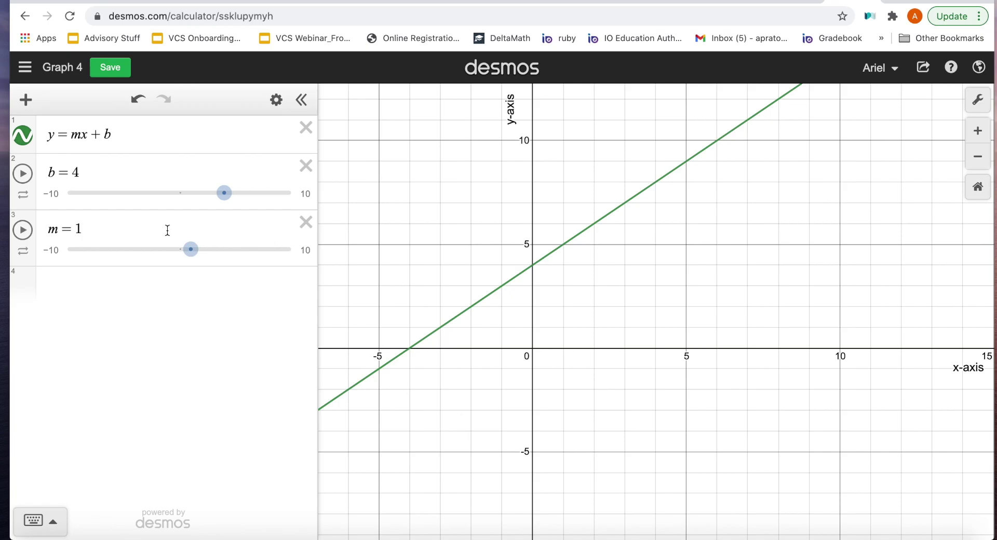
- Set the m slider to 3.5 and lower the b slider to about −2.8
{"action": "left_click_drag", "start_coordinate": [191, 249], "coordinate": [218, 251]}
{"action": "left_click", "coordinate": [239, 189]}
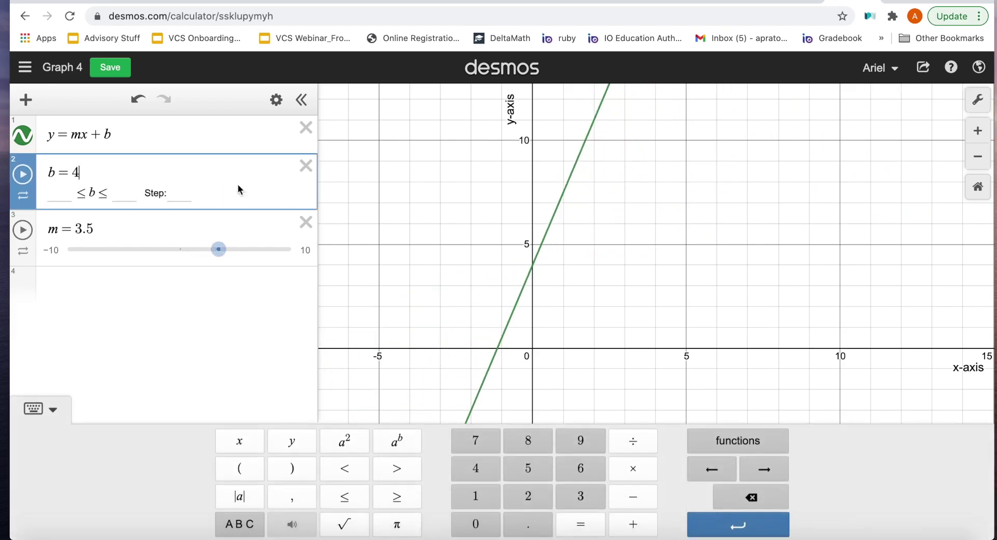
{"action": "left_click", "coordinate": [145, 223]}
{"action": "left_click", "coordinate": [218, 196]}
{"action": "left_click_drag", "start_coordinate": [218, 197], "coordinate": [143, 198]}
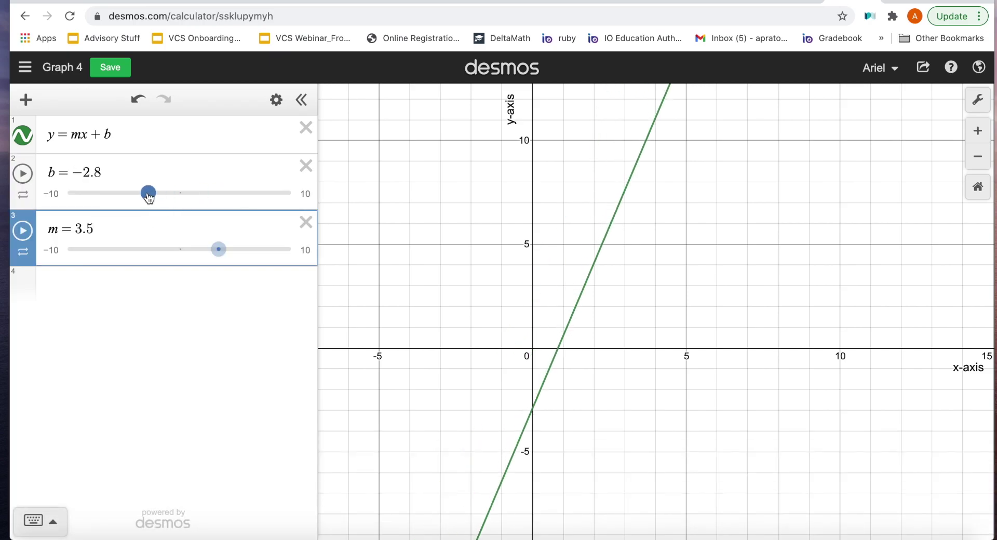
- Play the animations of the b and m sliders together, and stop both
{"action": "left_click", "coordinate": [21, 174]}
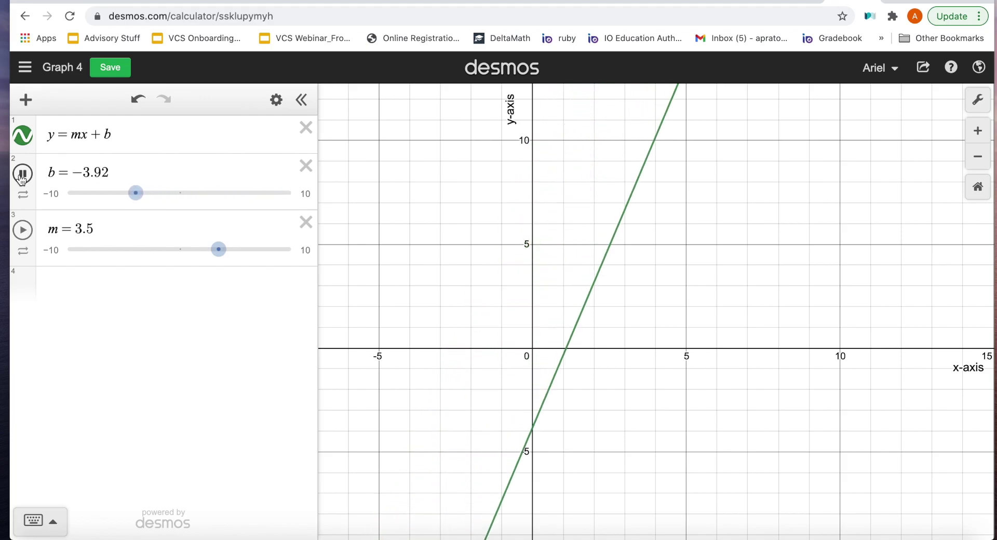
{"action": "left_click", "coordinate": [22, 230]}
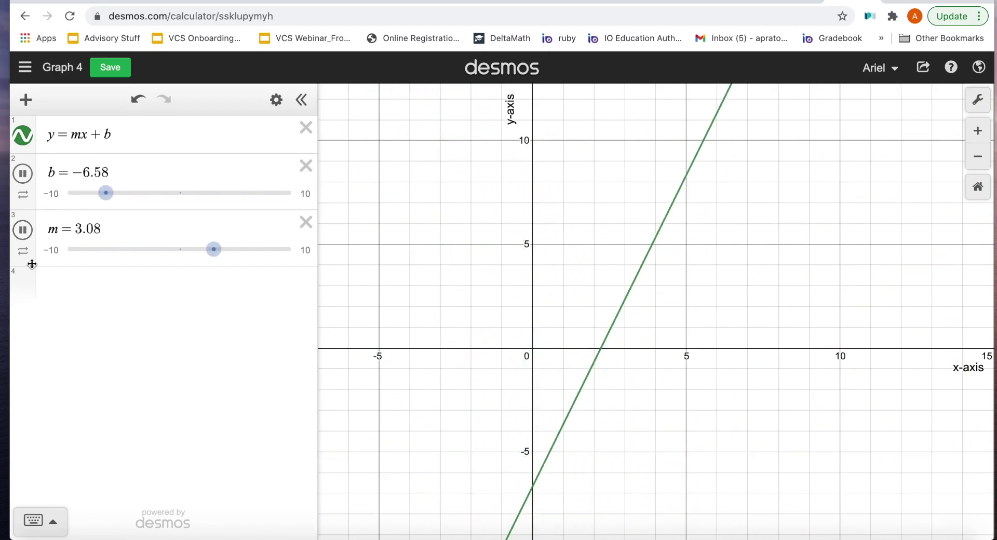
{"action": "left_click", "coordinate": [22, 173]}
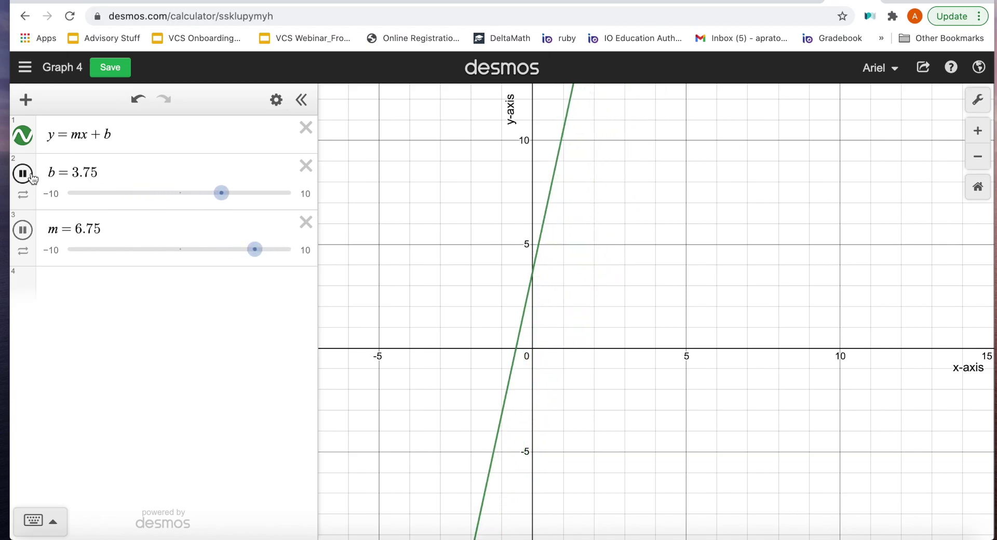
{"action": "left_click", "coordinate": [30, 233]}
- Set the m slider's range from −20 to 20, and play and stop its animation
{"action": "left_click", "coordinate": [54, 249]}
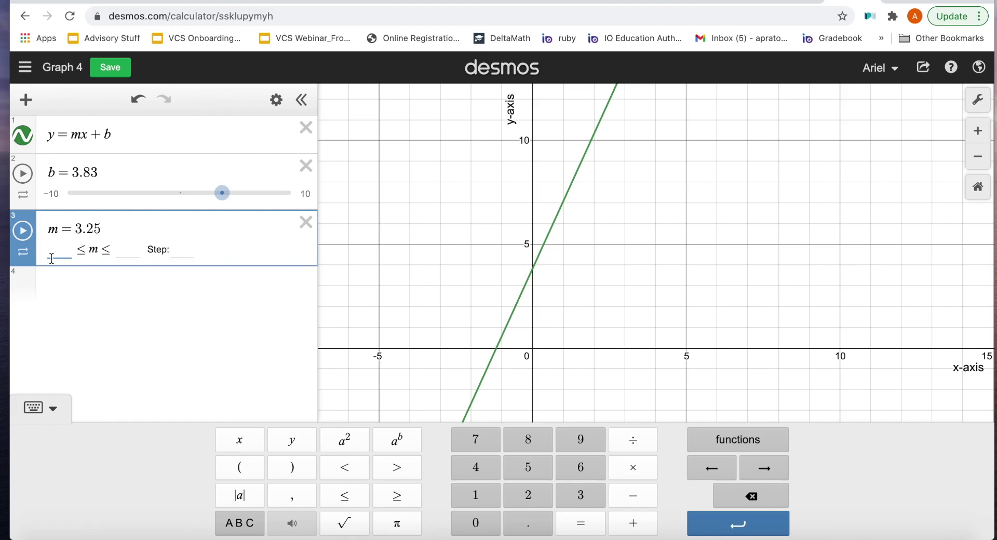
{"action": "type", "text": "-20"}
{"action": "key", "text": "Tab"}
{"action": "type", "text": "2-"}
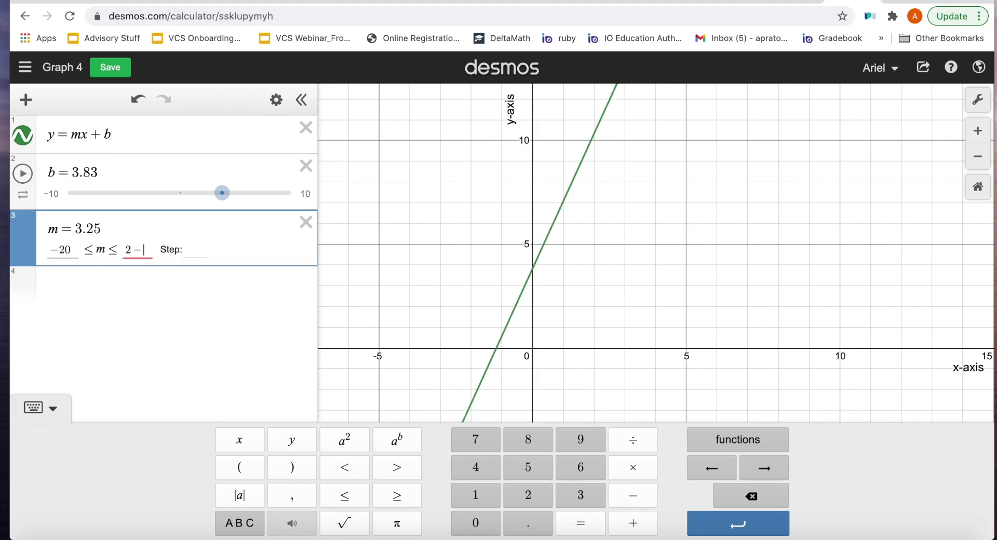
{"action": "left_click", "coordinate": [150, 249]}
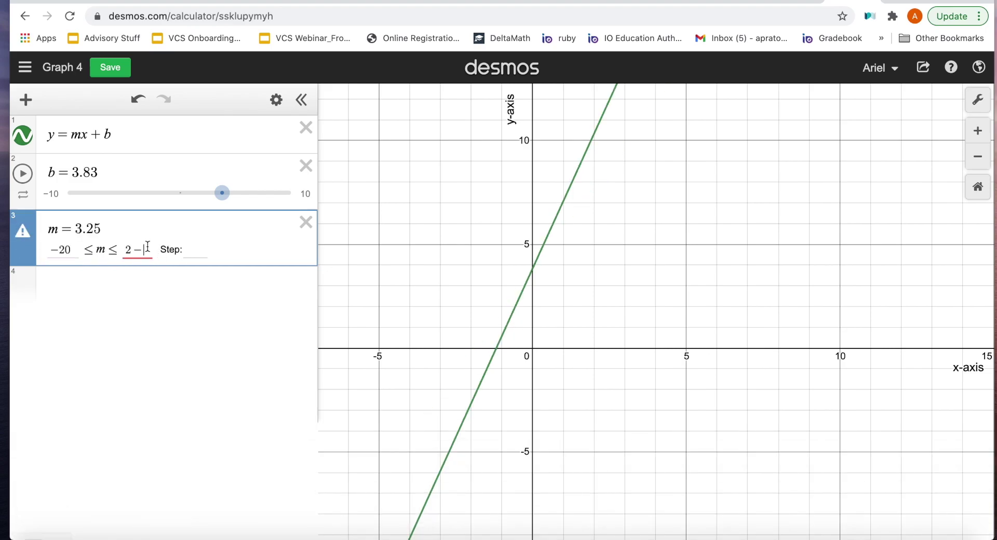
{"action": "key", "text": "BackSpace"}
{"action": "type", "text": "0"}
{"action": "key", "text": "Return"}
{"action": "left_click", "coordinate": [34, 231]}
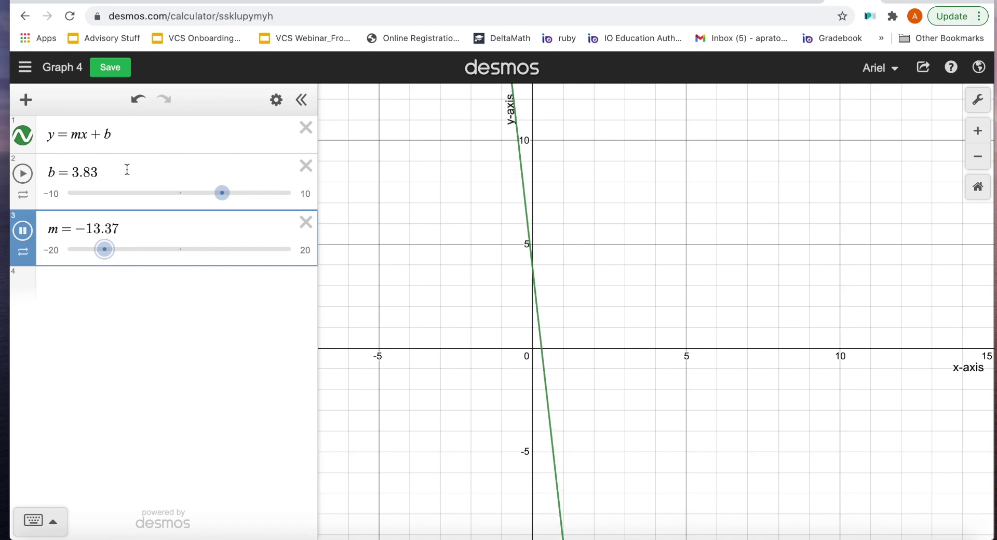
{"action": "left_click", "coordinate": [22, 230]}
- Delete the m and b sliders and change the equation to y = ax^2 + bx + c
{"action": "left_click", "coordinate": [306, 222]}
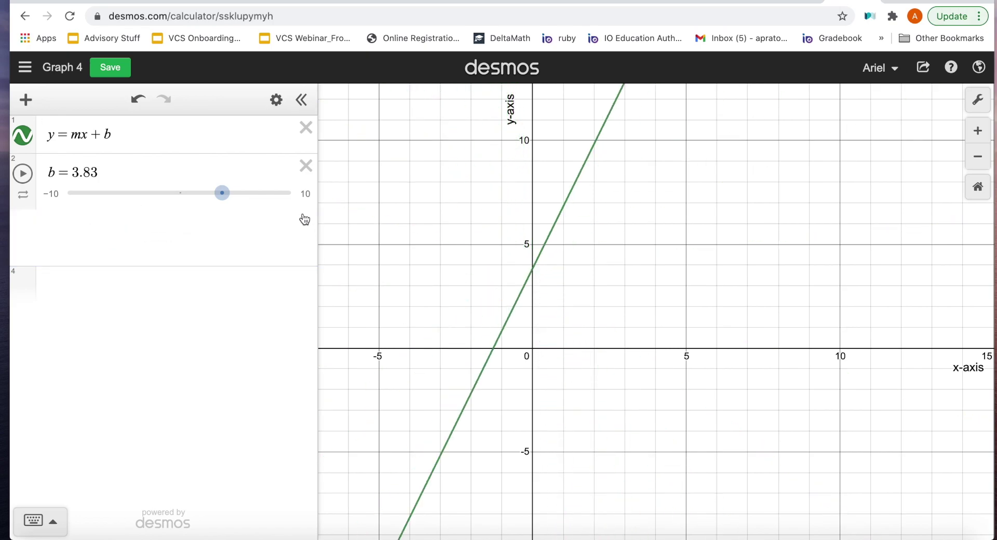
{"action": "left_click", "coordinate": [305, 182]}
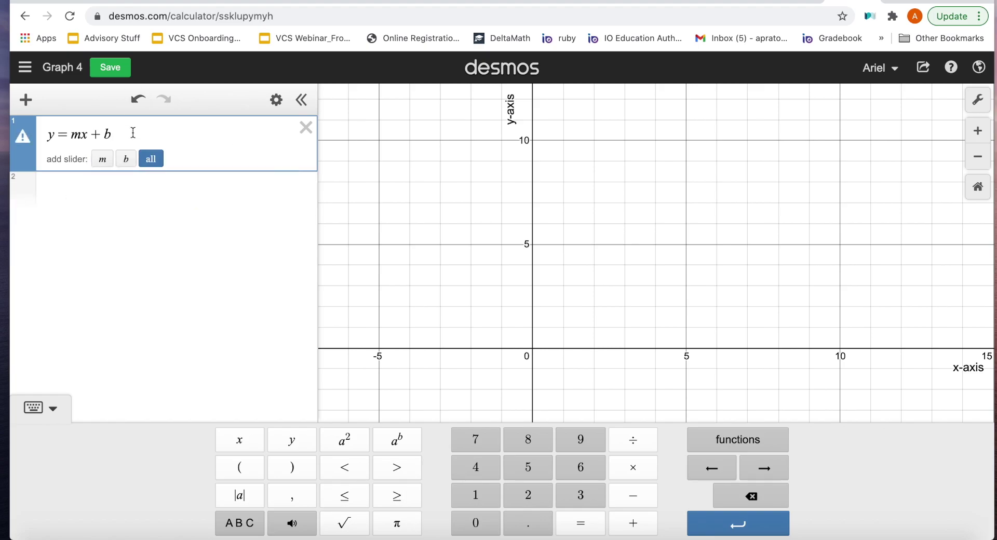
{"action": "left_click_drag", "start_coordinate": [76, 132], "coordinate": [66, 133]}
{"action": "type", "text": "ax^2"}
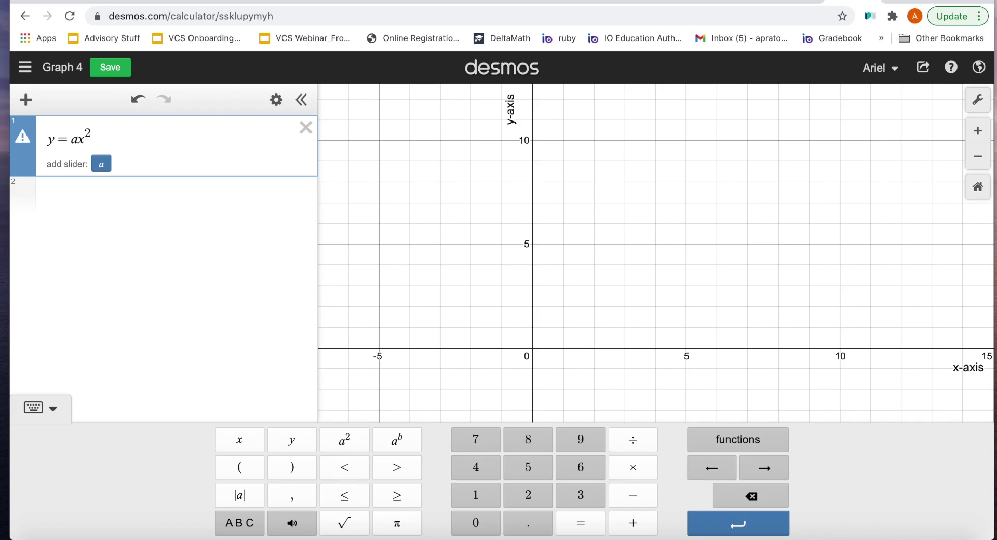
{"action": "key", "text": "Right"}
{"action": "type", "text": "+bx+c"}
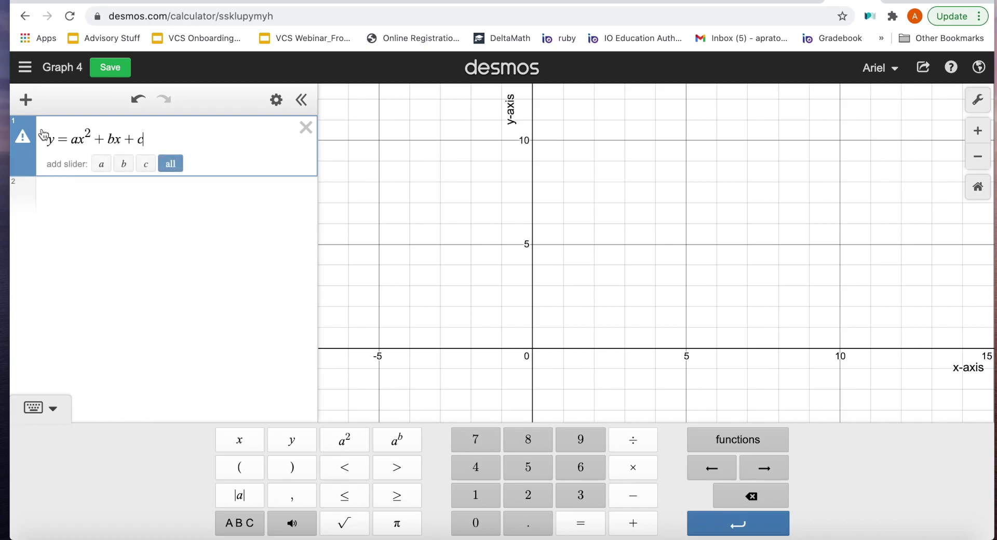
- Add separate sliders for a, b and c to the quadratic equation, and set b to −0.9
{"action": "left_click", "coordinate": [101, 164]}
{"action": "left_click", "coordinate": [101, 164]}
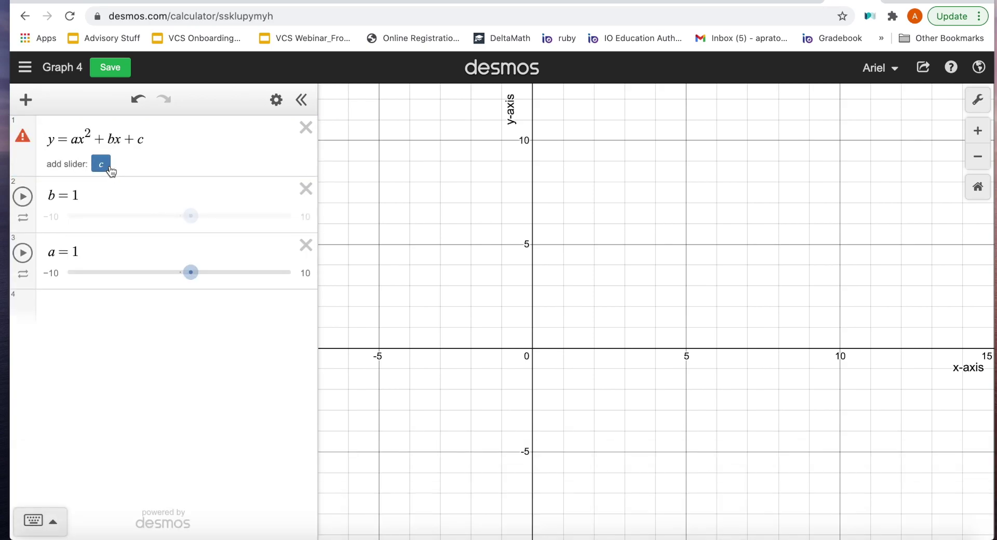
{"action": "left_click", "coordinate": [102, 164]}
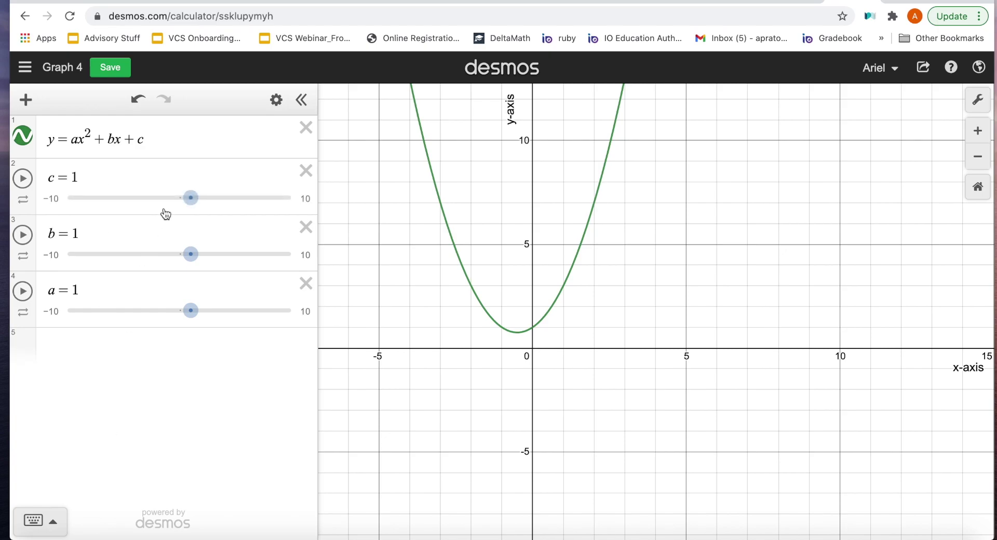
{"action": "left_click_drag", "start_coordinate": [191, 253], "coordinate": [169, 249]}
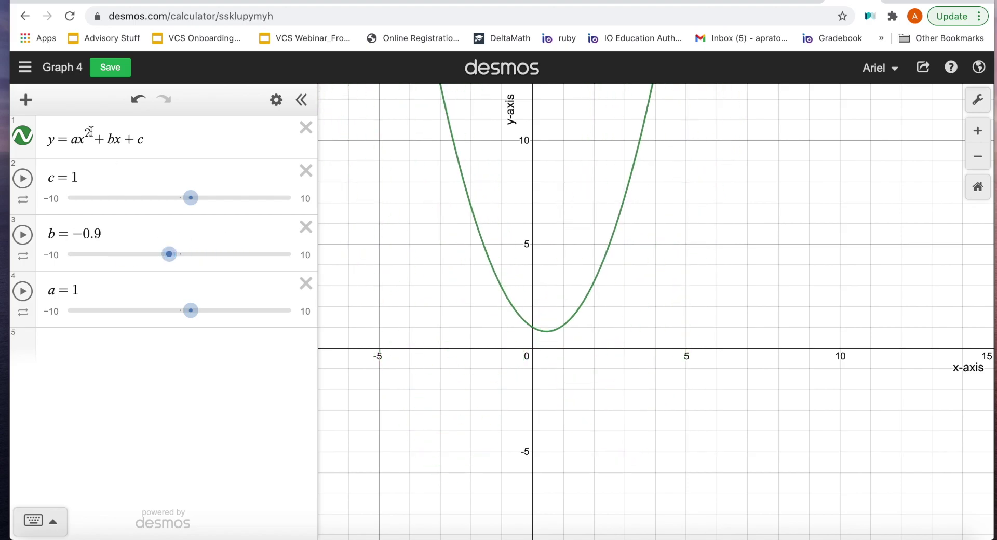
{"action": "left_click", "coordinate": [74, 140]}
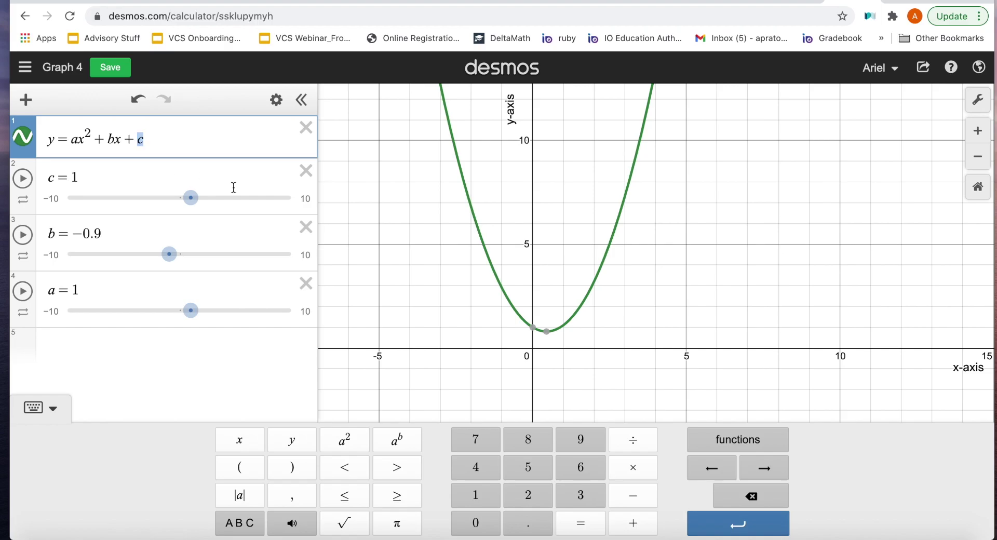
{"action": "left_click", "coordinate": [362, 225]}
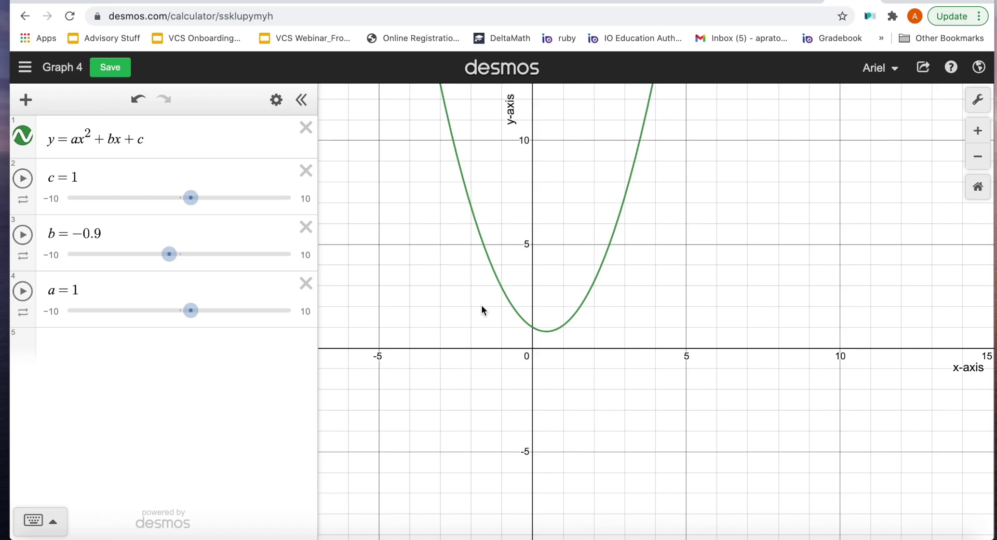
- Delete the a, b and c sliders and the quadratic equation from the expression list
{"action": "left_click", "coordinate": [306, 283]}
{"action": "left_click", "coordinate": [306, 245]}
{"action": "left_click", "coordinate": [306, 188]}
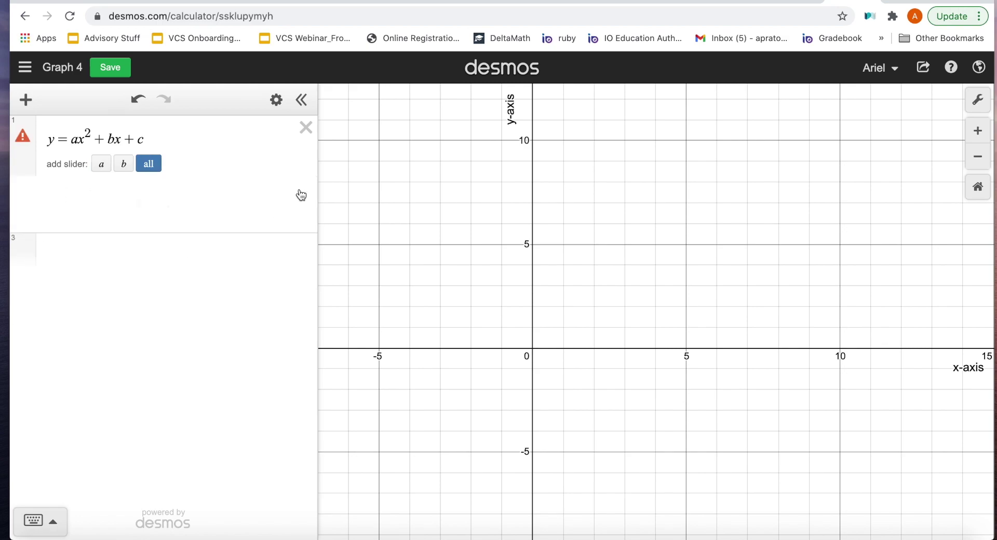
{"action": "left_click", "coordinate": [306, 127]}
{"action": "left_click", "coordinate": [216, 127]}
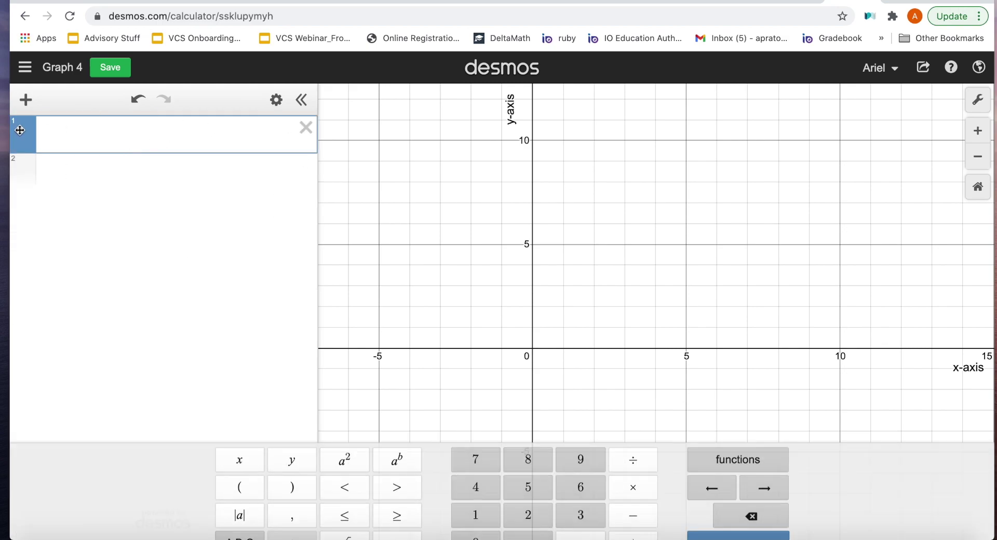
- Insert the image "Screen Shot 2021-03-12 at 12.54.32 PM.png" from the Downloads folder into the graph
{"action": "left_click", "coordinate": [26, 100]}
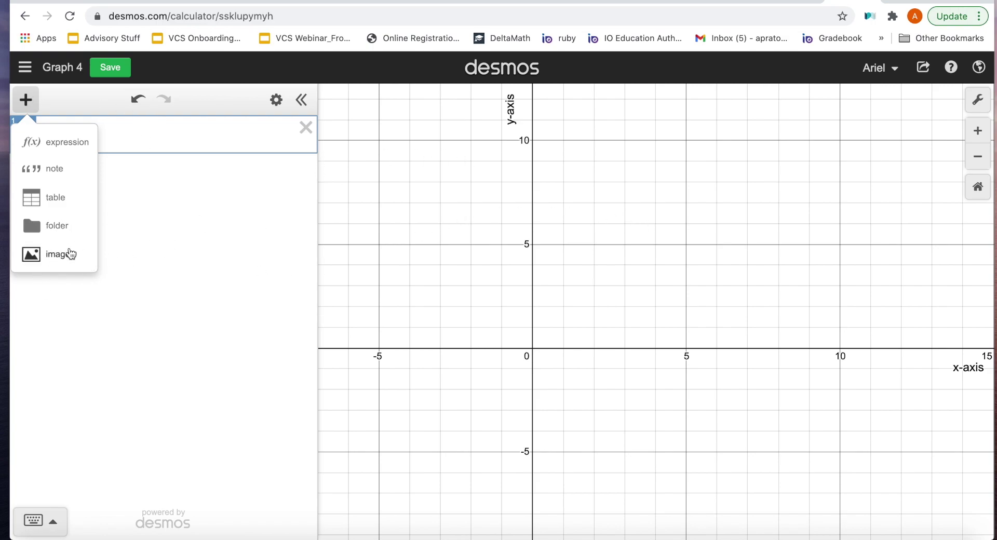
{"action": "left_click", "coordinate": [71, 253]}
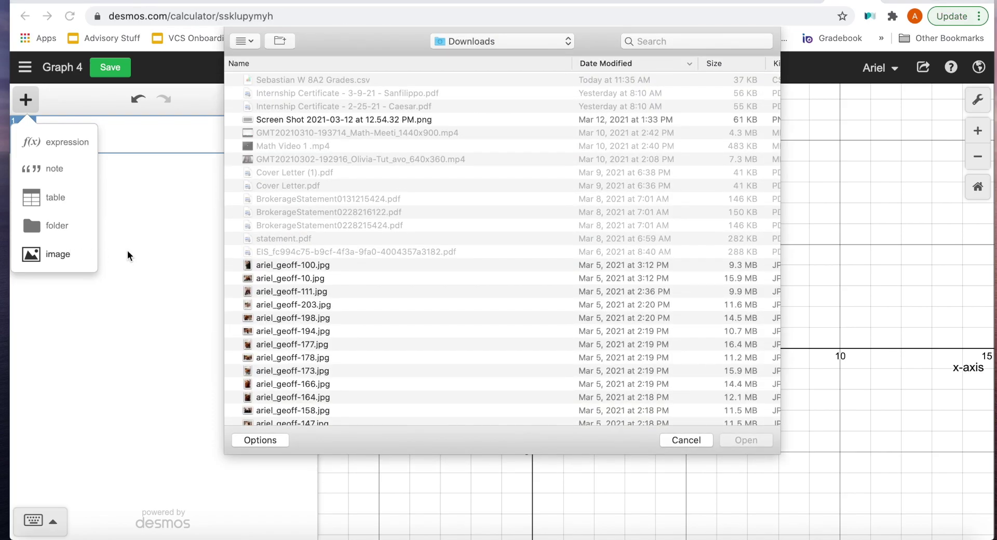
{"action": "double_click", "coordinate": [301, 125]}
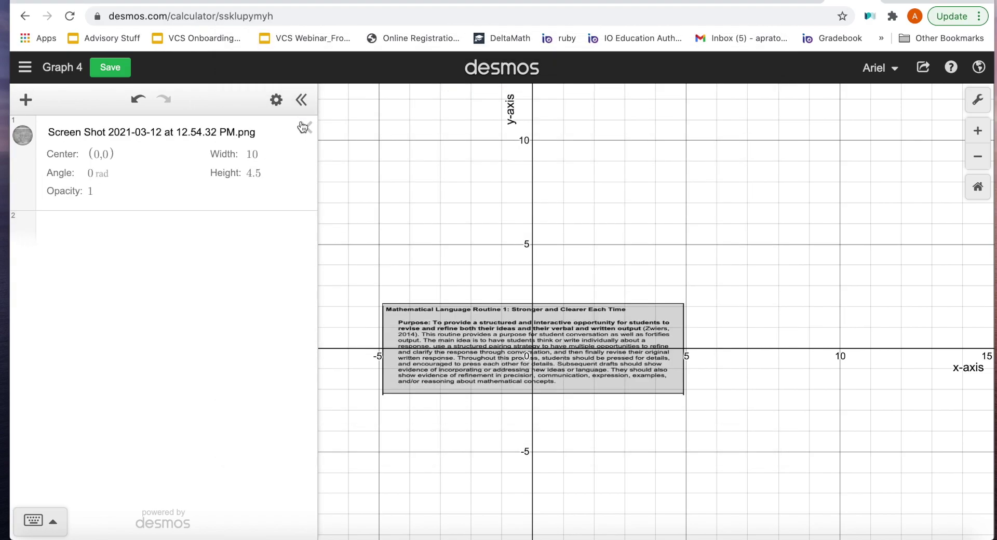
- Delete the inserted screenshot image from the graph and deselect the empty expression row
{"action": "left_click", "coordinate": [404, 359]}
{"action": "key", "text": "BackSpace"}
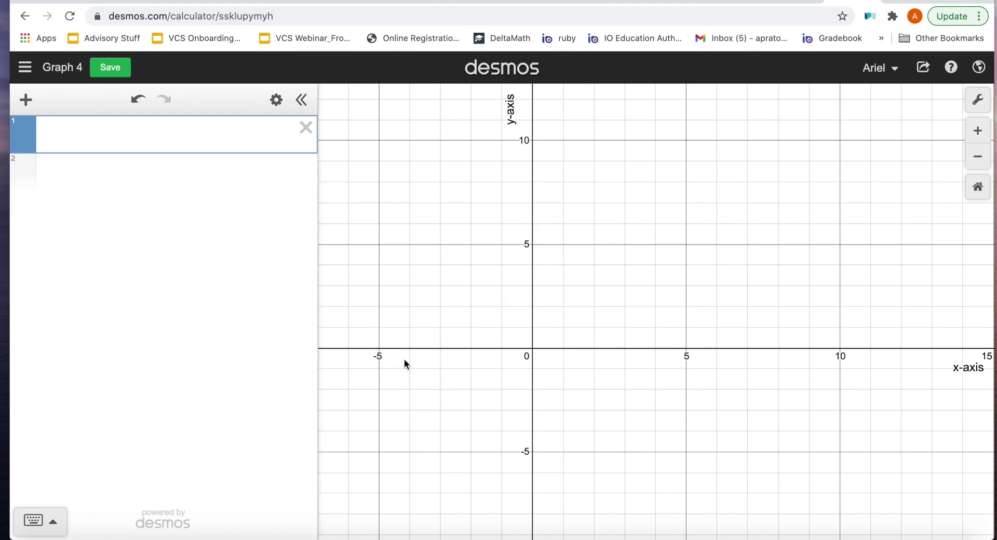
{"action": "left_click", "coordinate": [538, 265]}
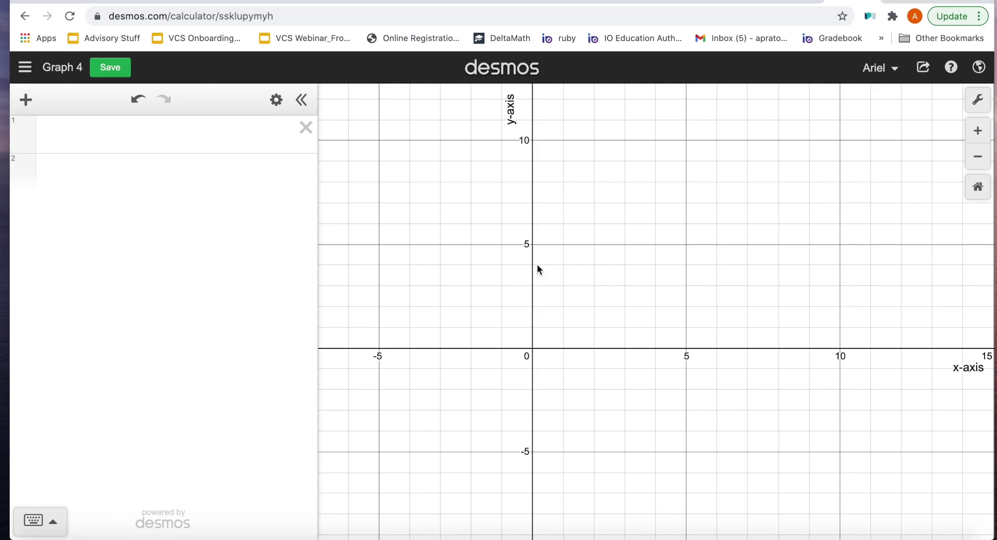